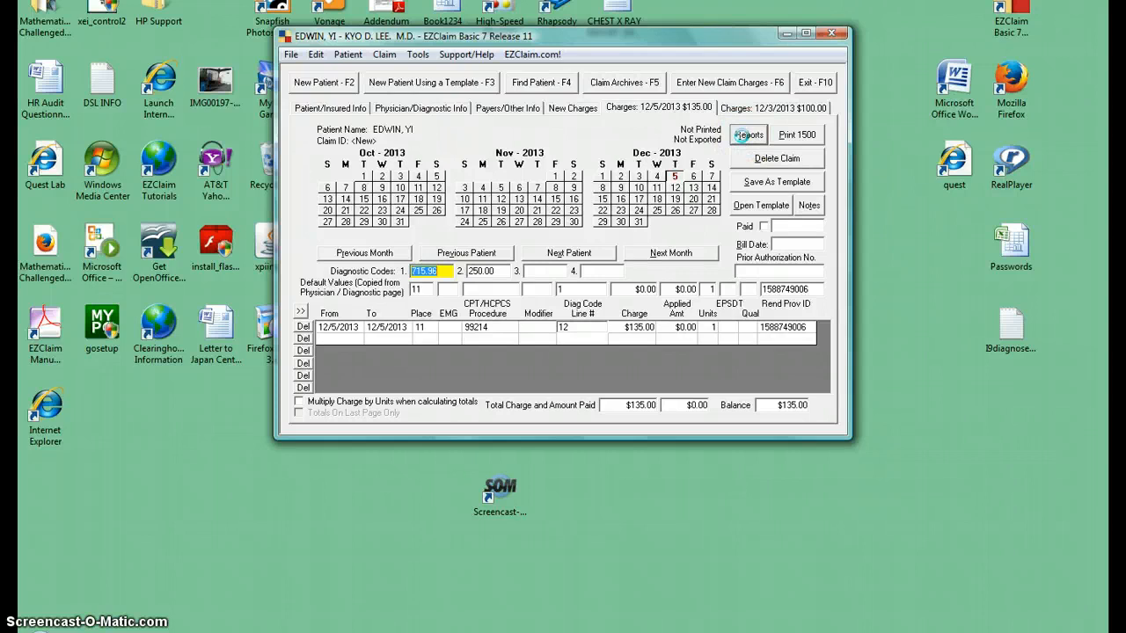
- Open the report list and preview the Statement w Diag report for the current patient
left_click(748, 135)
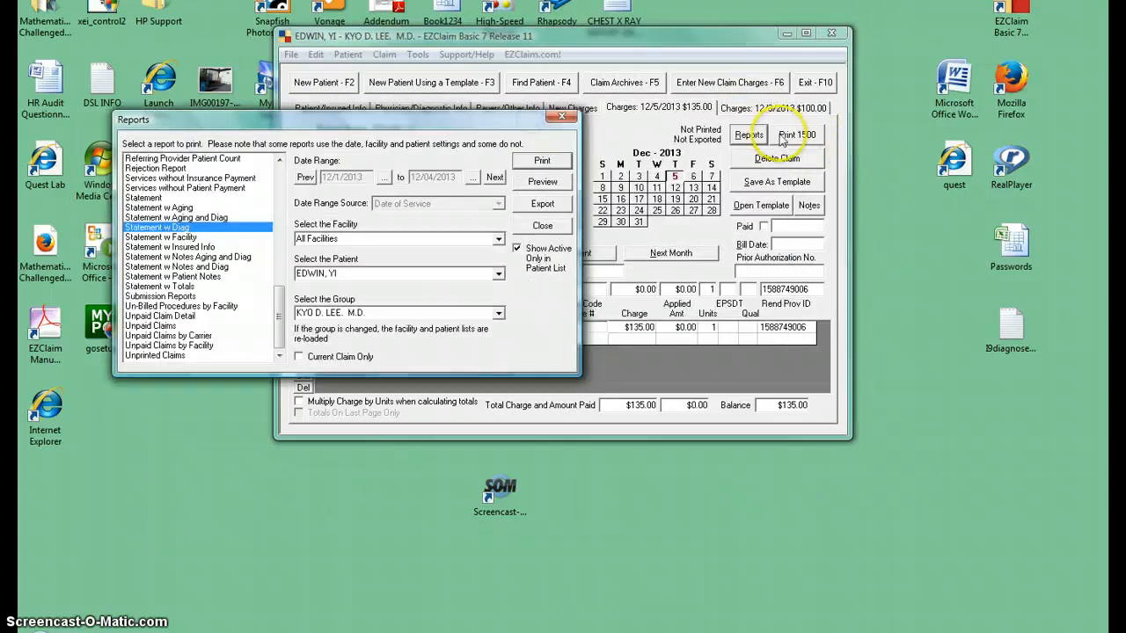
left_click_drag(492, 116, 730, 62)
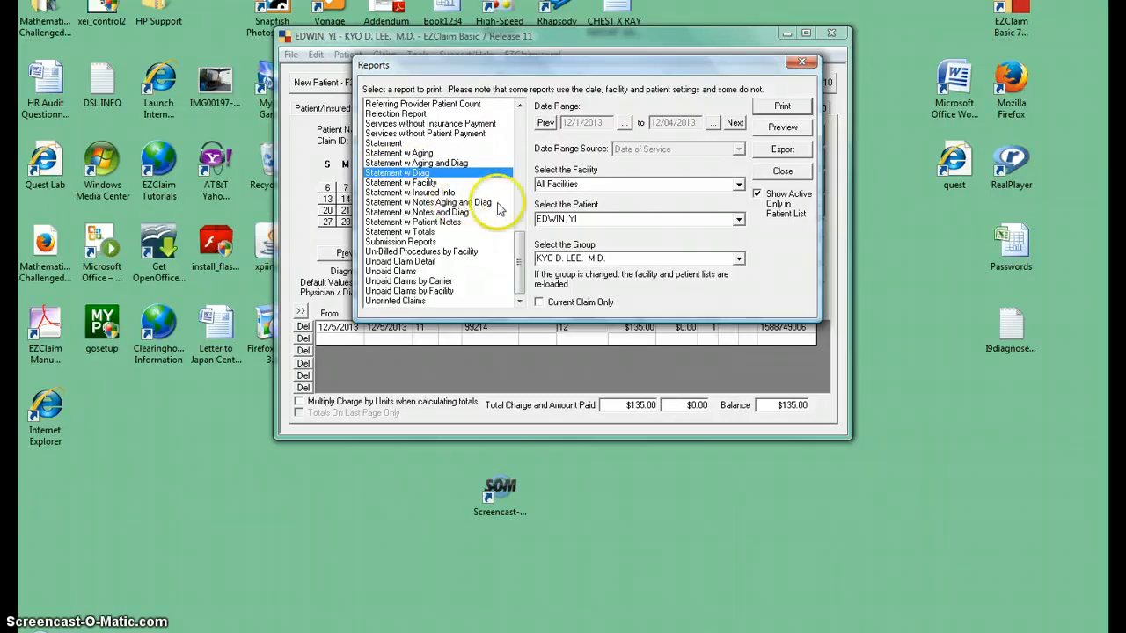
left_click(451, 163)
left_click(429, 124)
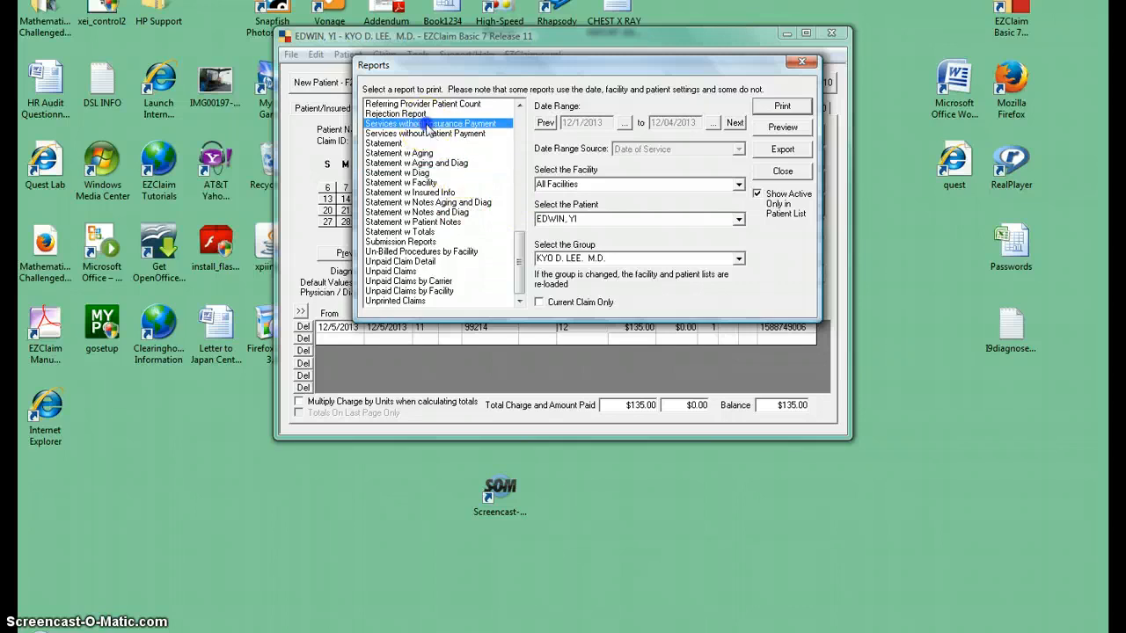
left_click(409, 172)
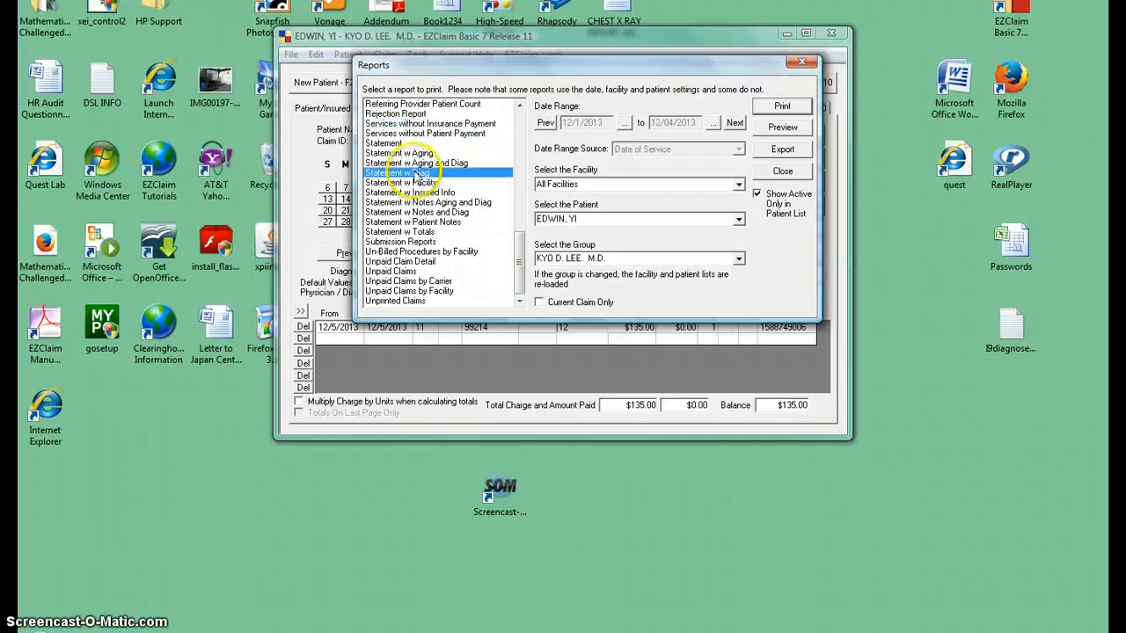
mouse_move(518, 268)
left_mouse_down()
mouse_move(515, 205)
mouse_move(517, 264)
left_mouse_up()
left_click(775, 127)
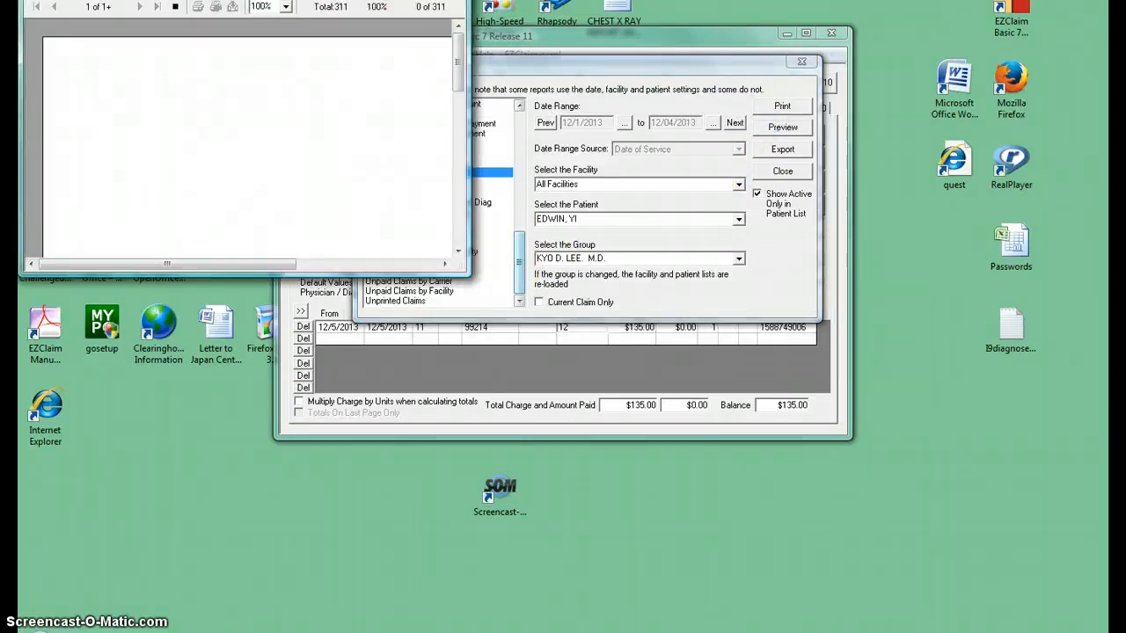
- Try enlarging and repositioning the statement preview window, and close the preview and the Reports dialog
left_click(423, 1)
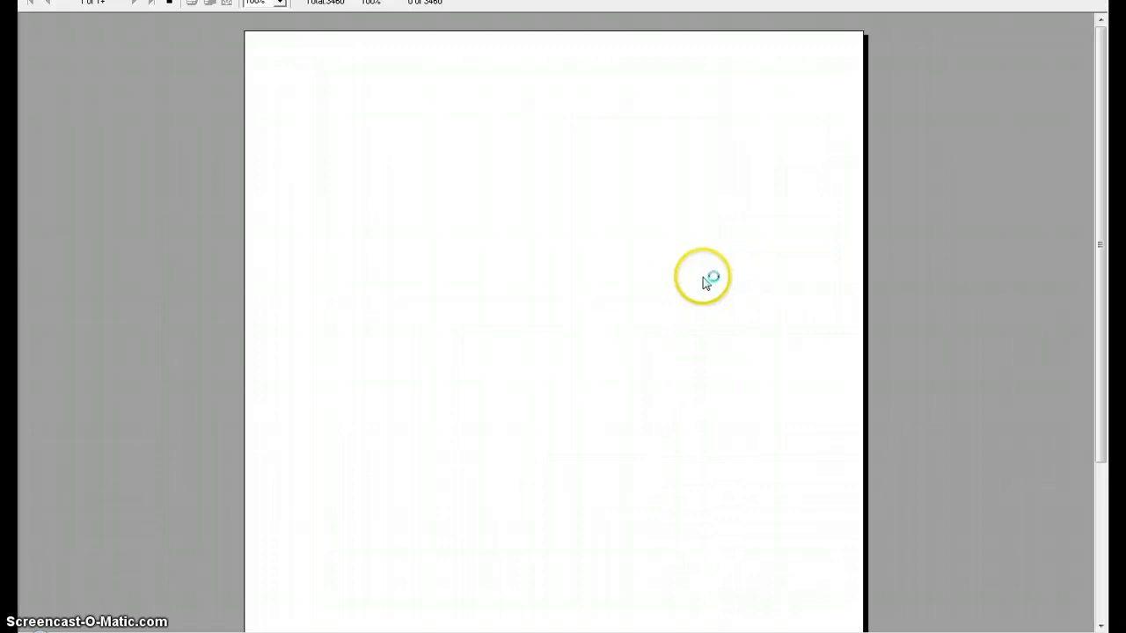
left_click(1062, 0)
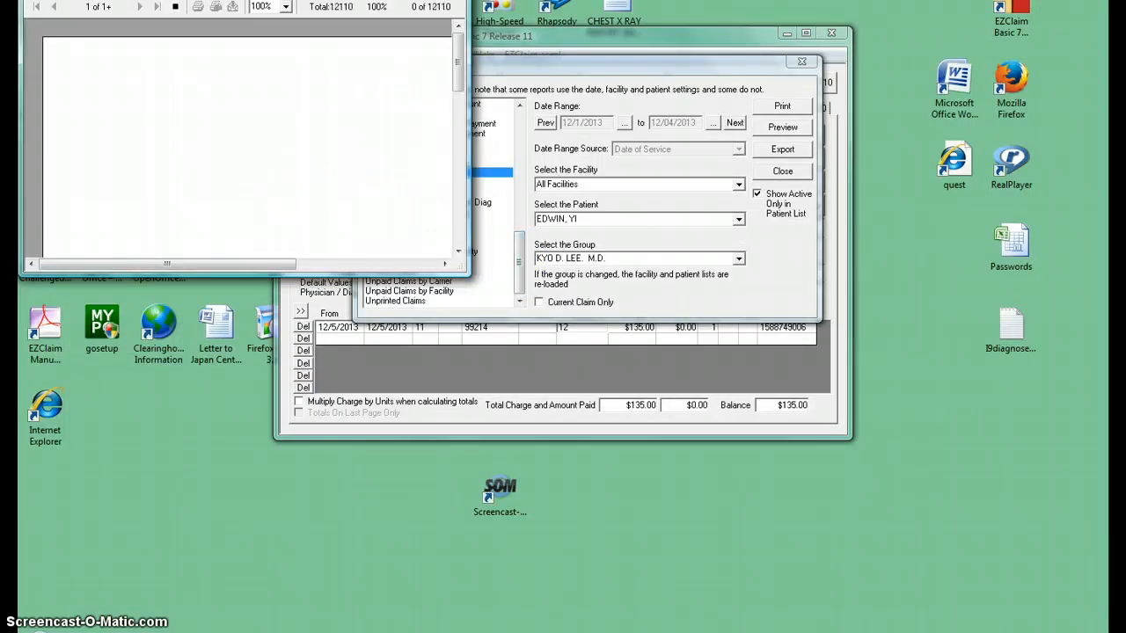
left_click_drag(439, 3, 371, 117)
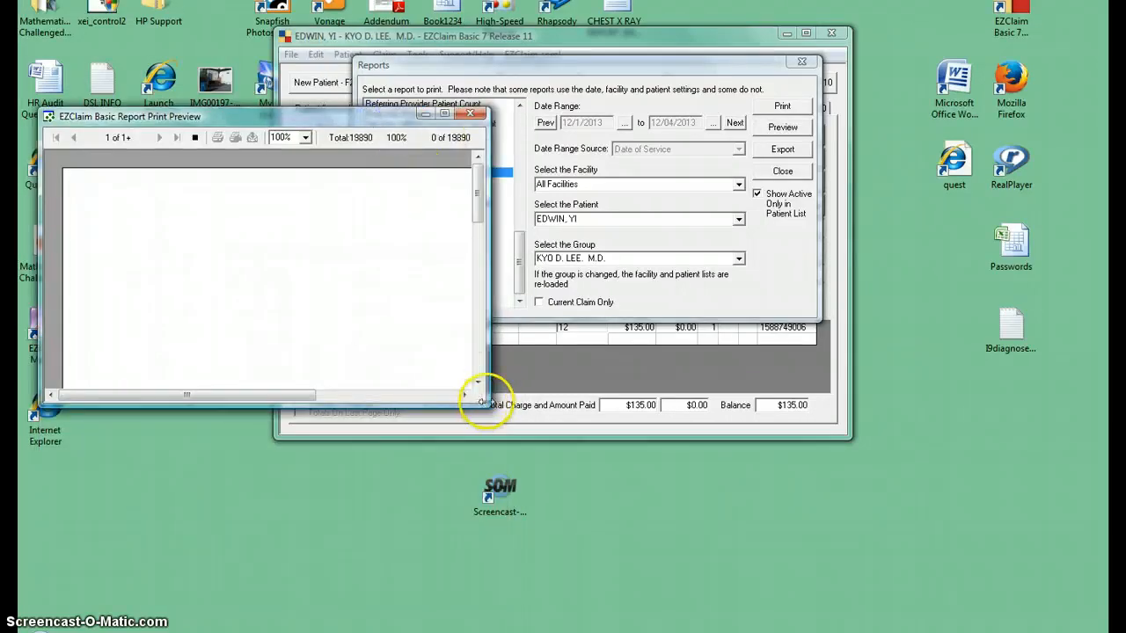
left_click_drag(482, 402, 877, 408)
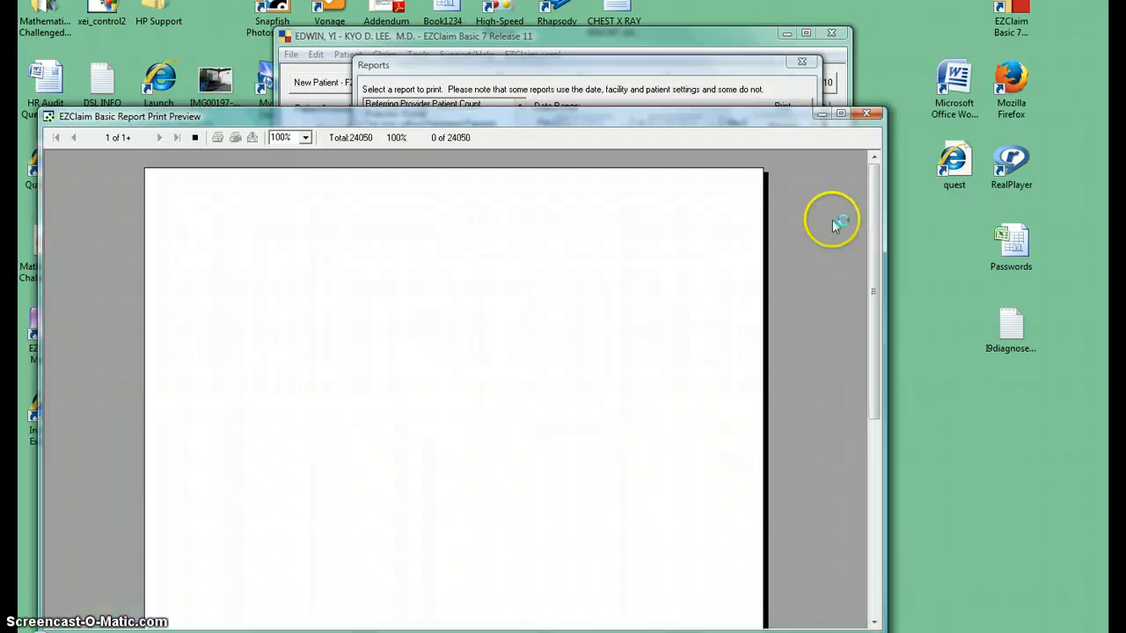
left_click(871, 112)
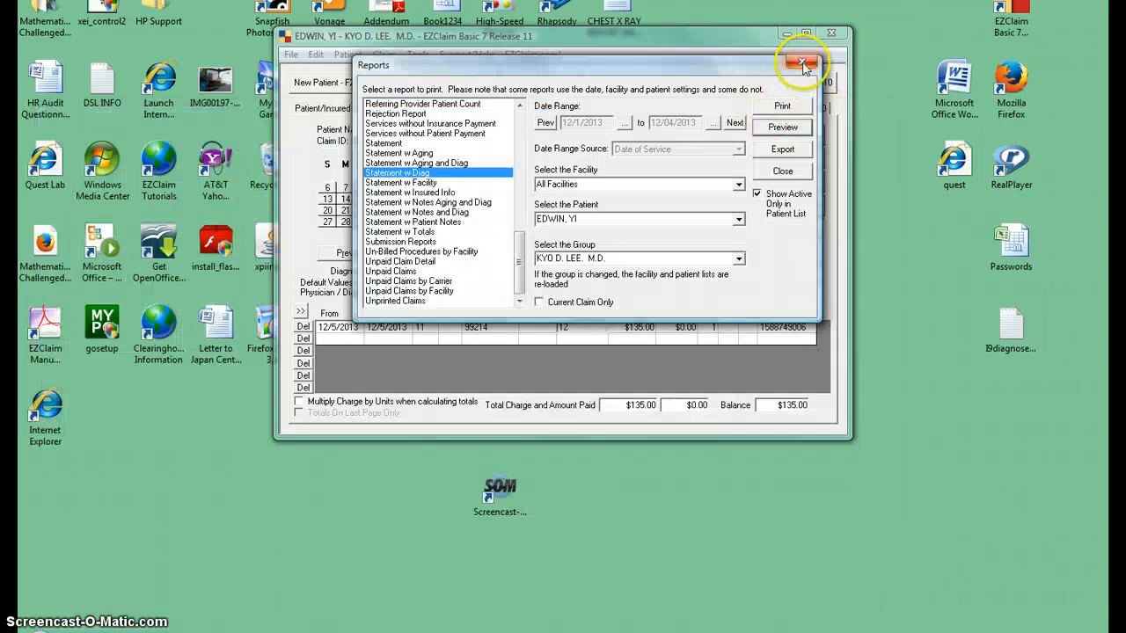
left_click(800, 62)
- Preview the 1500 claim form for the 12/5/2013 charges, check its entries from top to bottom, and close the preview
left_click(796, 135)
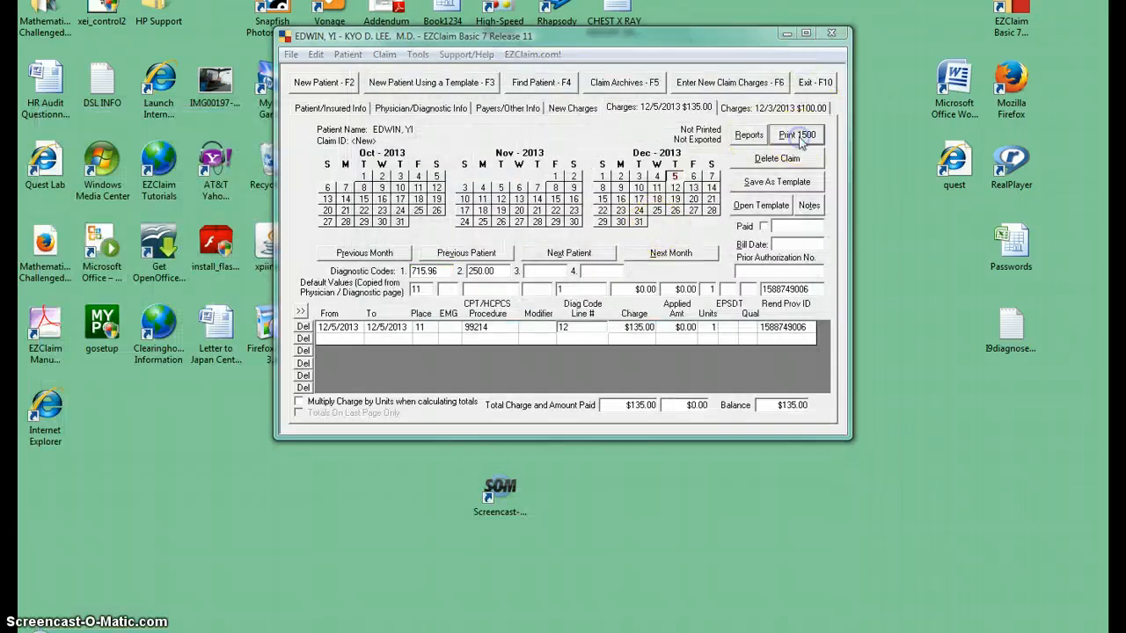
left_click(689, 337)
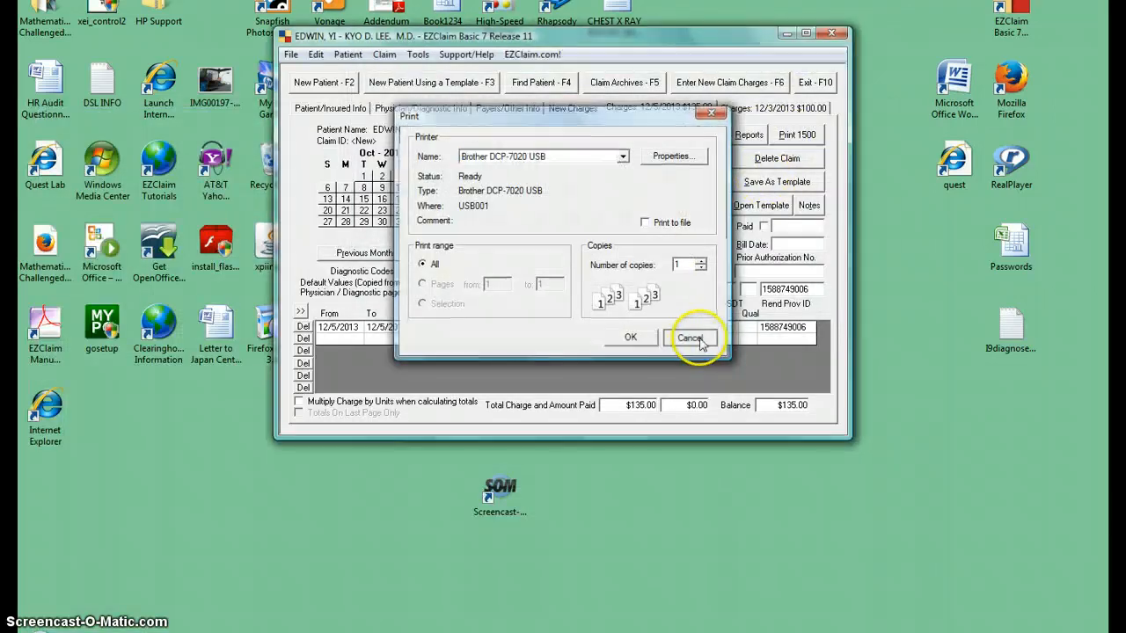
left_click(296, 54)
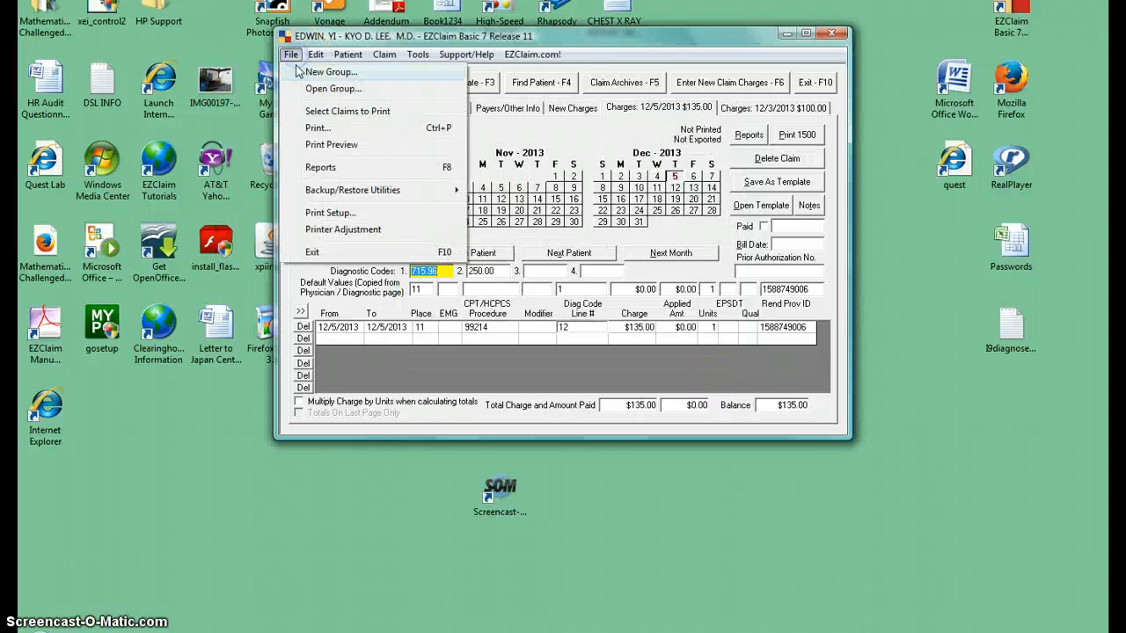
left_click(326, 142)
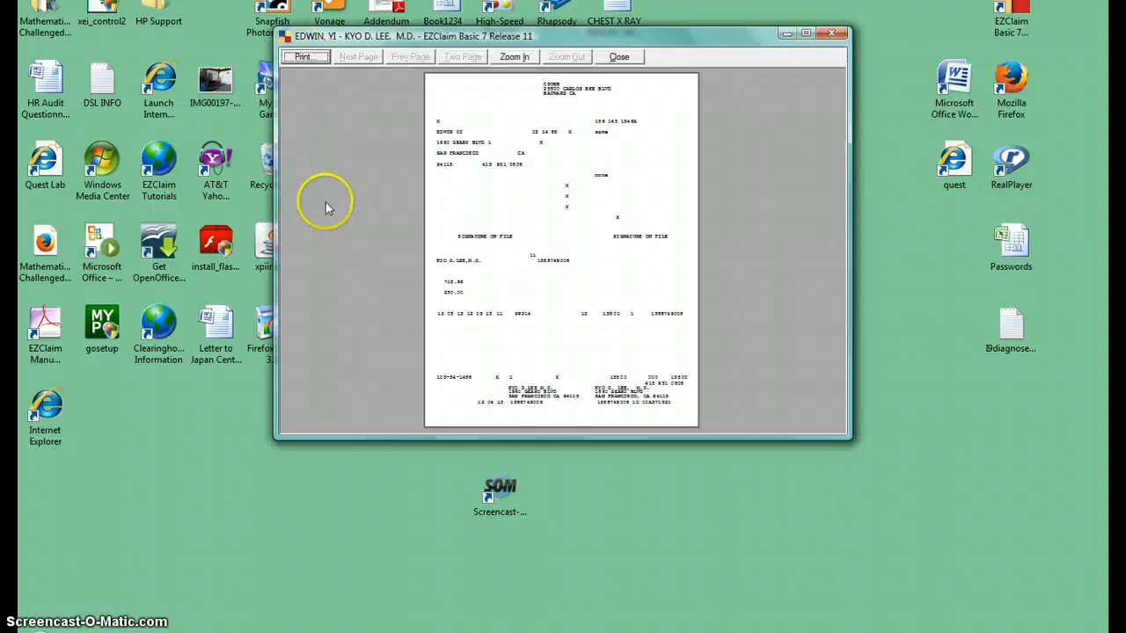
left_click(517, 58)
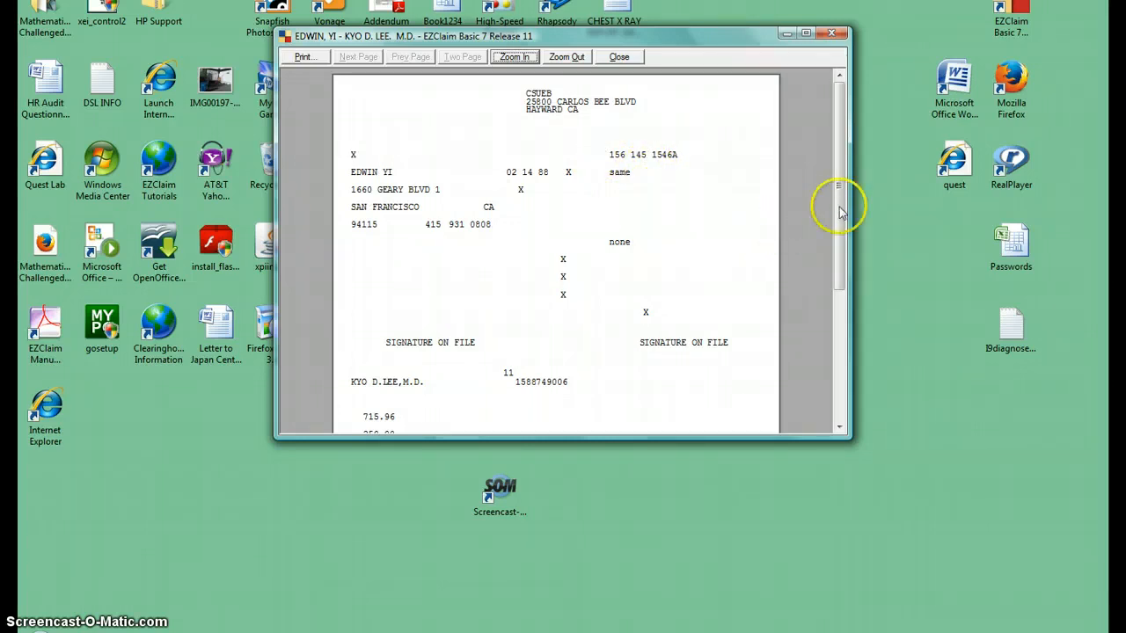
left_click_drag(843, 222, 844, 296)
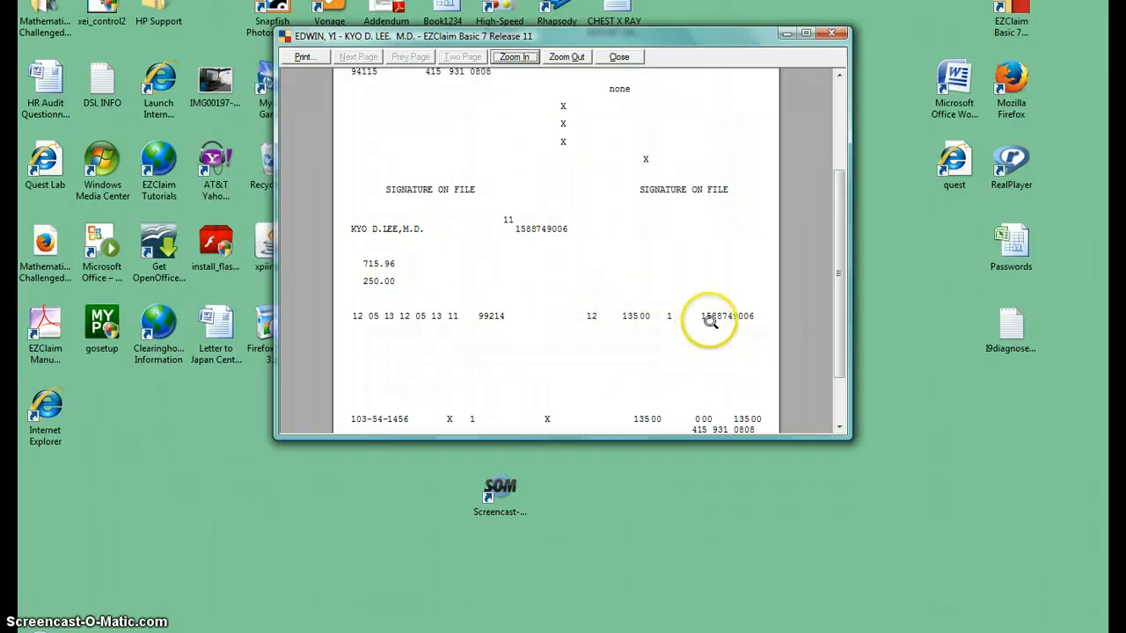
left_click_drag(837, 272, 843, 334)
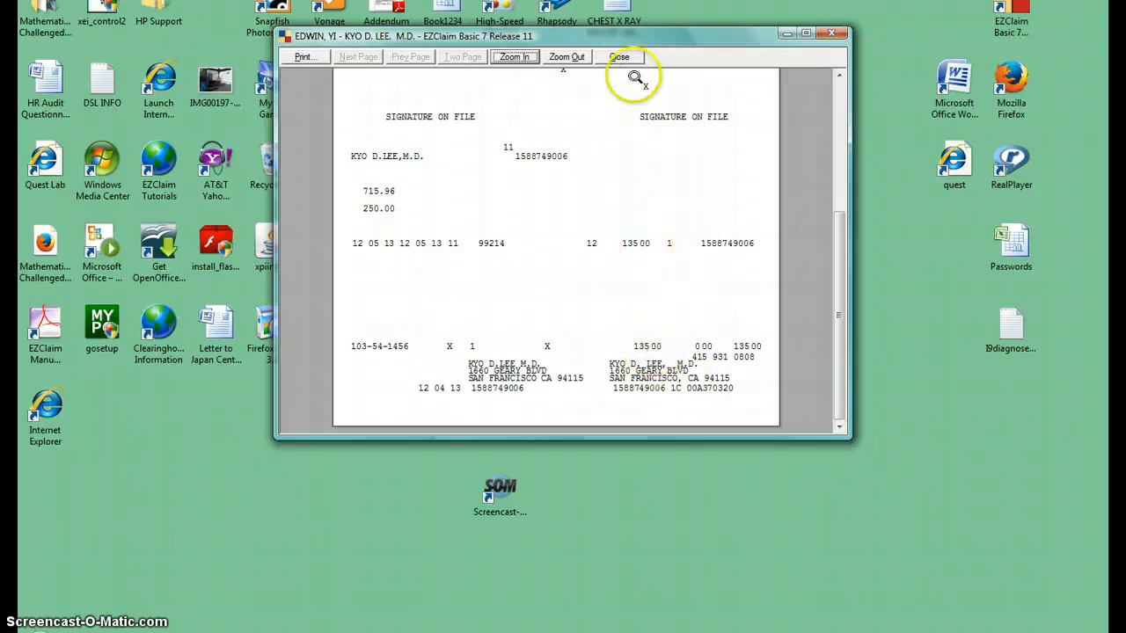
left_click(620, 59)
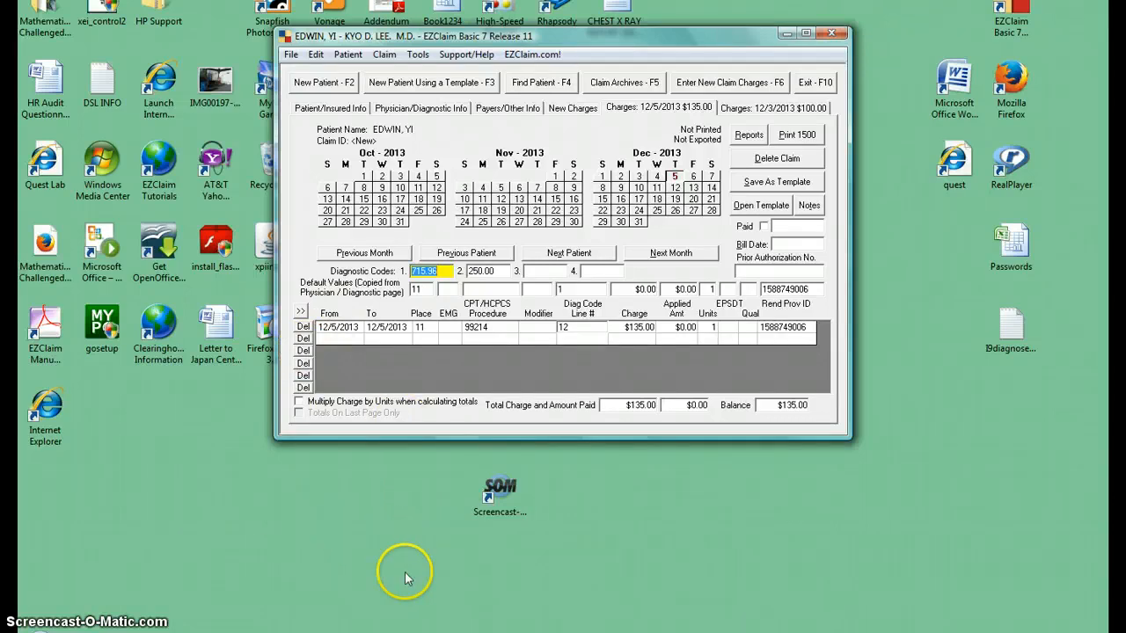
- Preview the patient's Statement w Diag report full-screen, review its service lines and amount due, and close the report windows
left_click(747, 135)
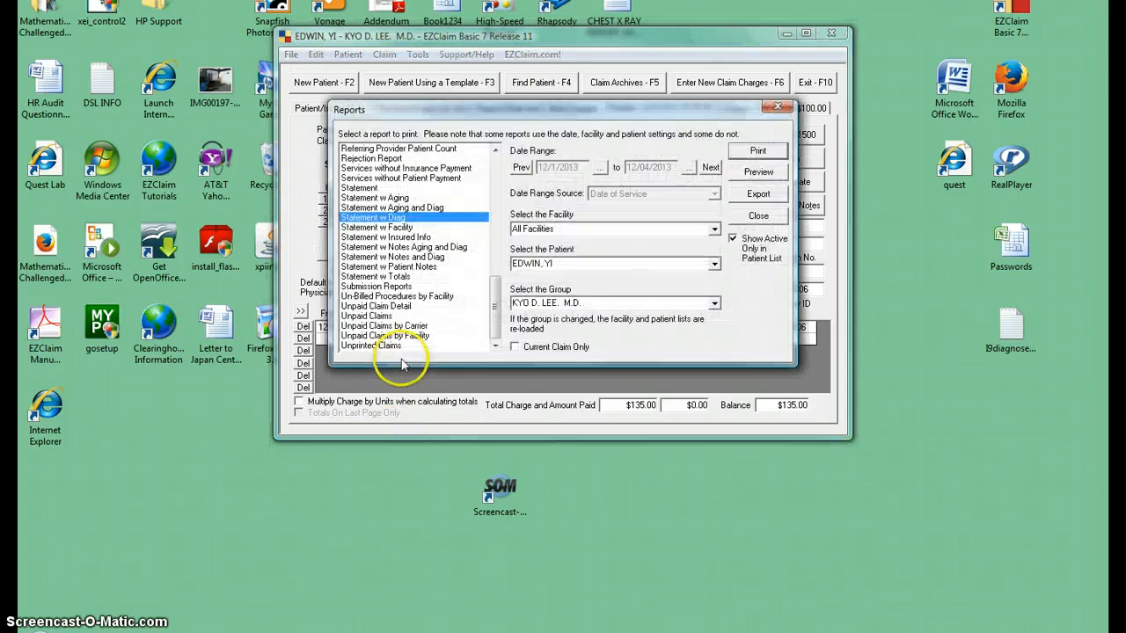
left_click(765, 167)
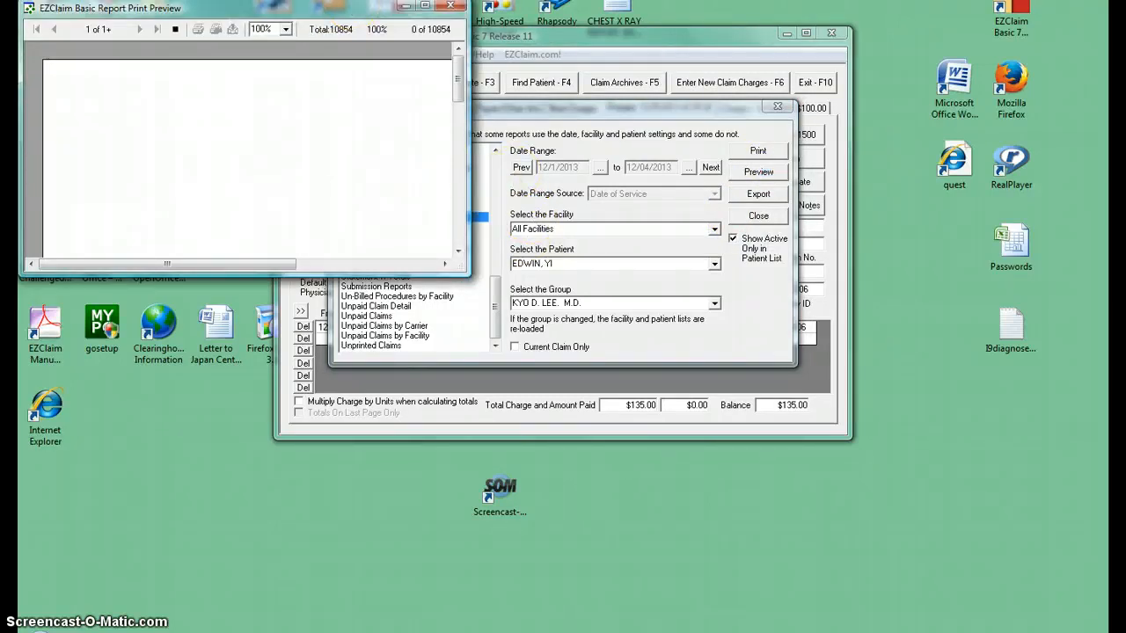
left_click_drag(330, 10, 545, 151)
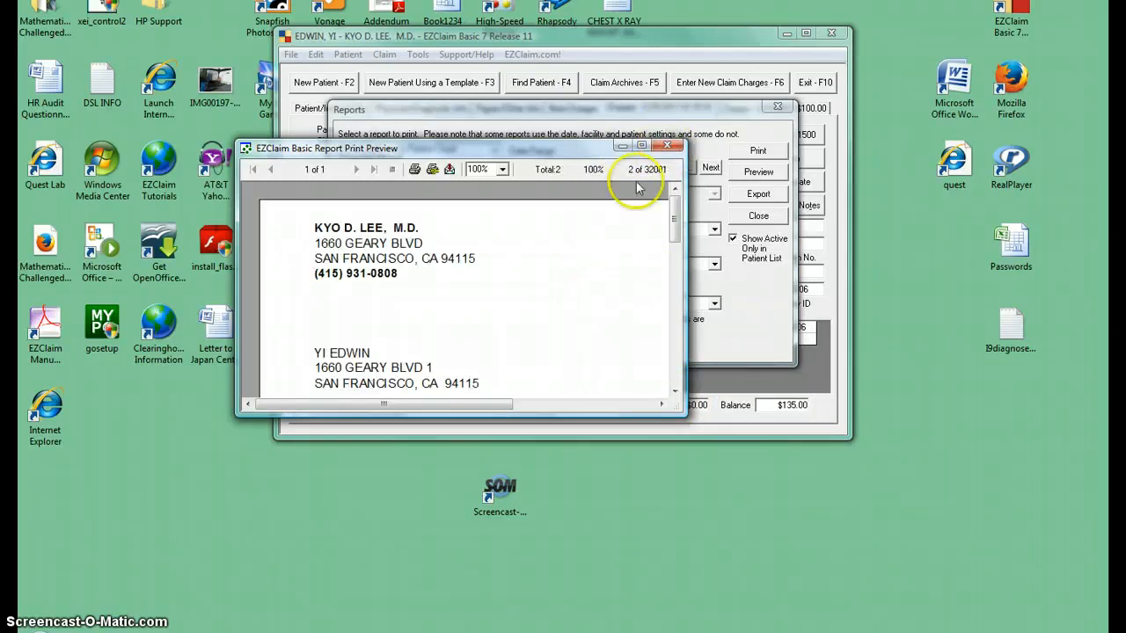
left_click(643, 146)
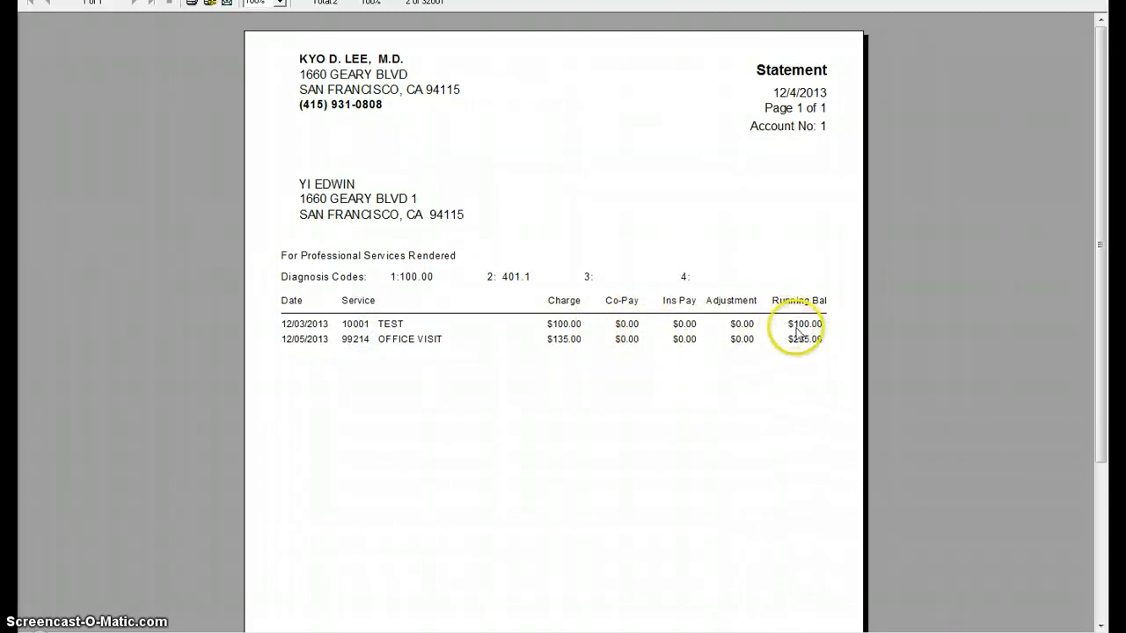
left_click_drag(1101, 277, 1105, 450)
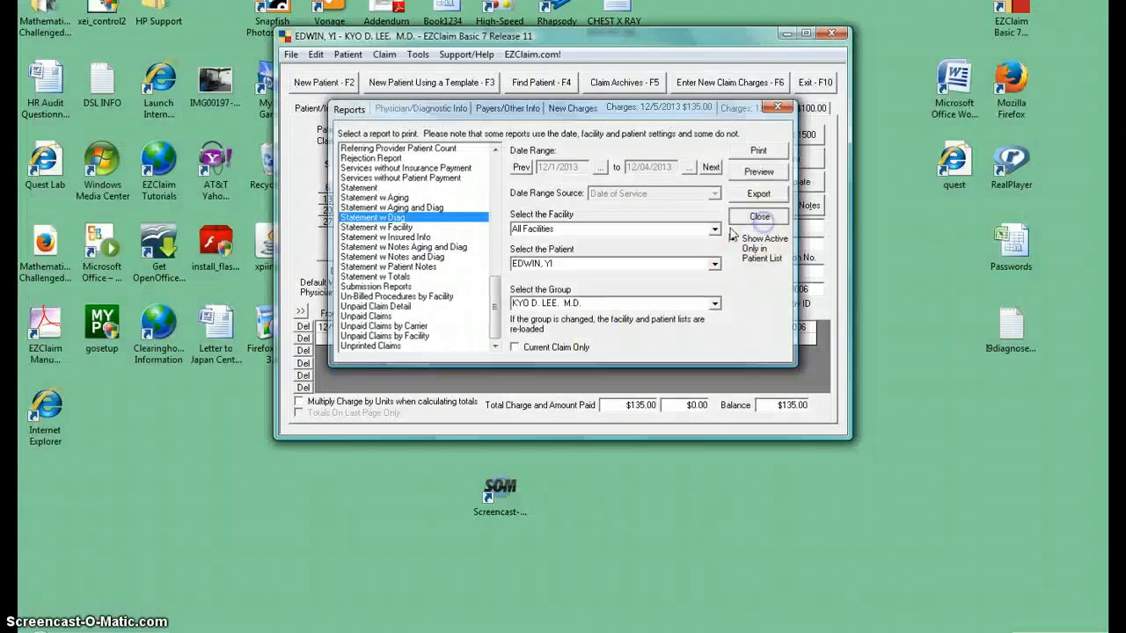
left_click(758, 216)
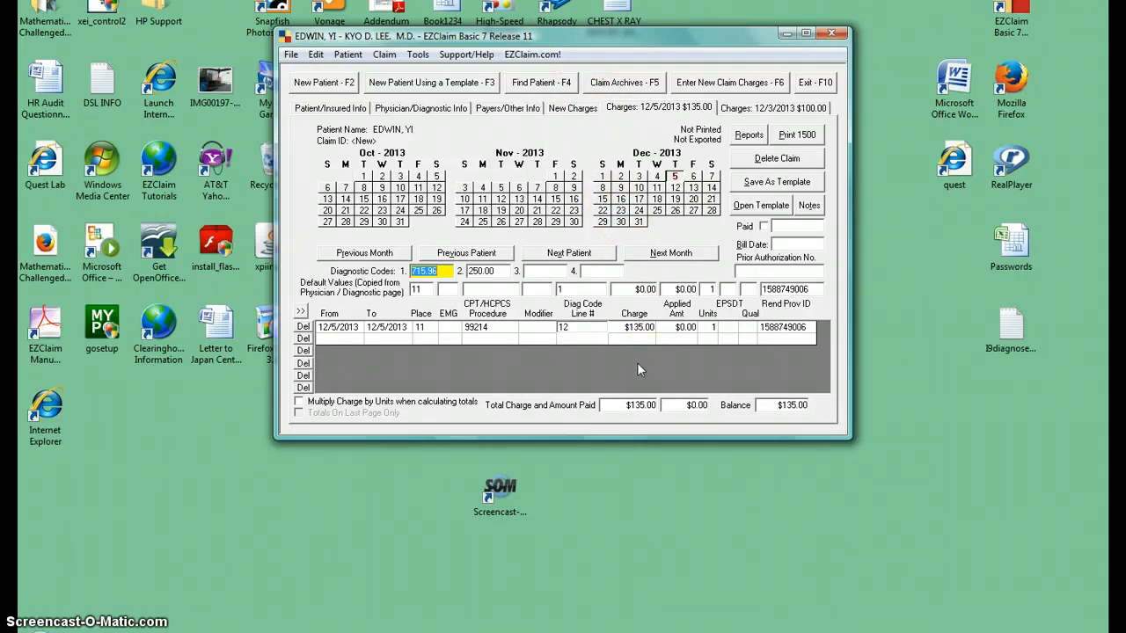
- Look through the patient, physician, payer and new charges pages, ending on the 12/3/2013 charges
left_click(679, 339)
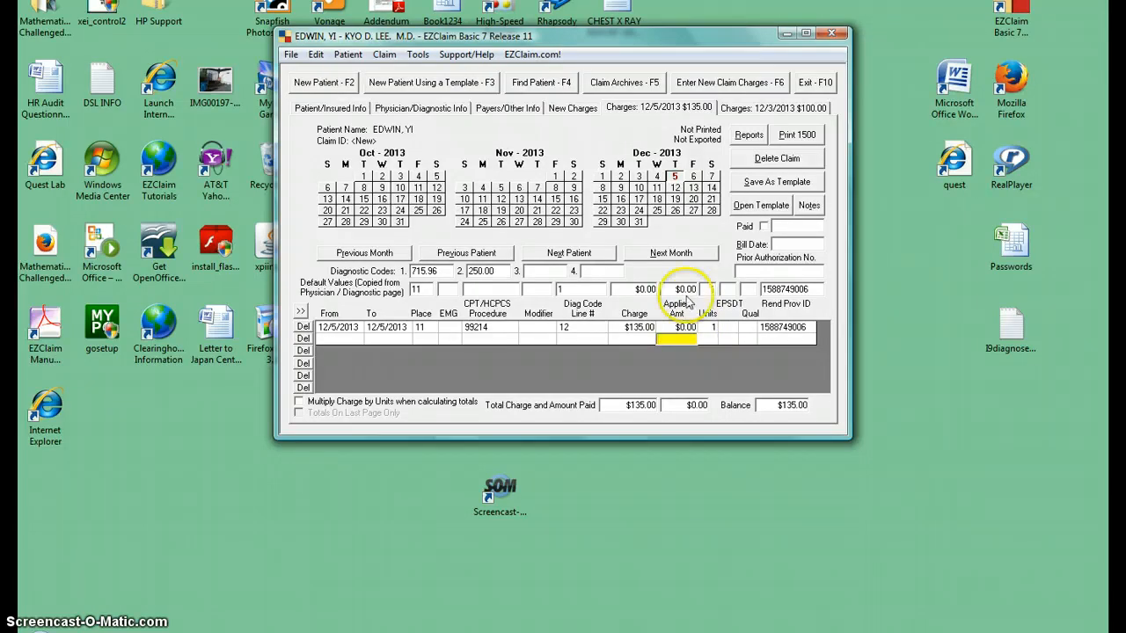
left_click(332, 108)
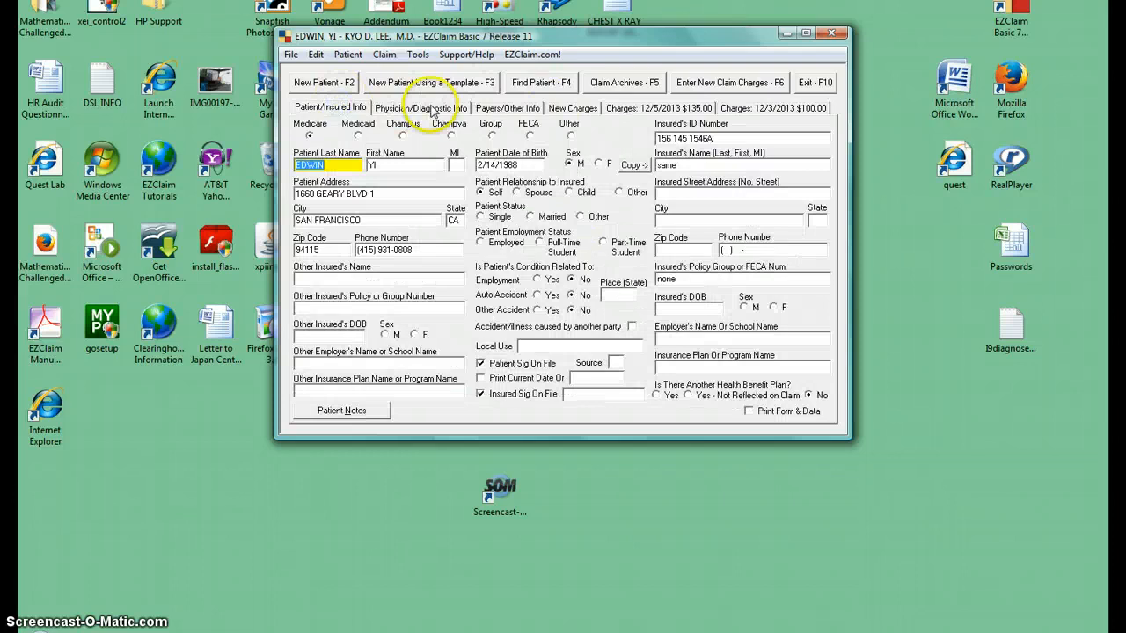
left_click(431, 109)
left_click(507, 108)
left_click(575, 108)
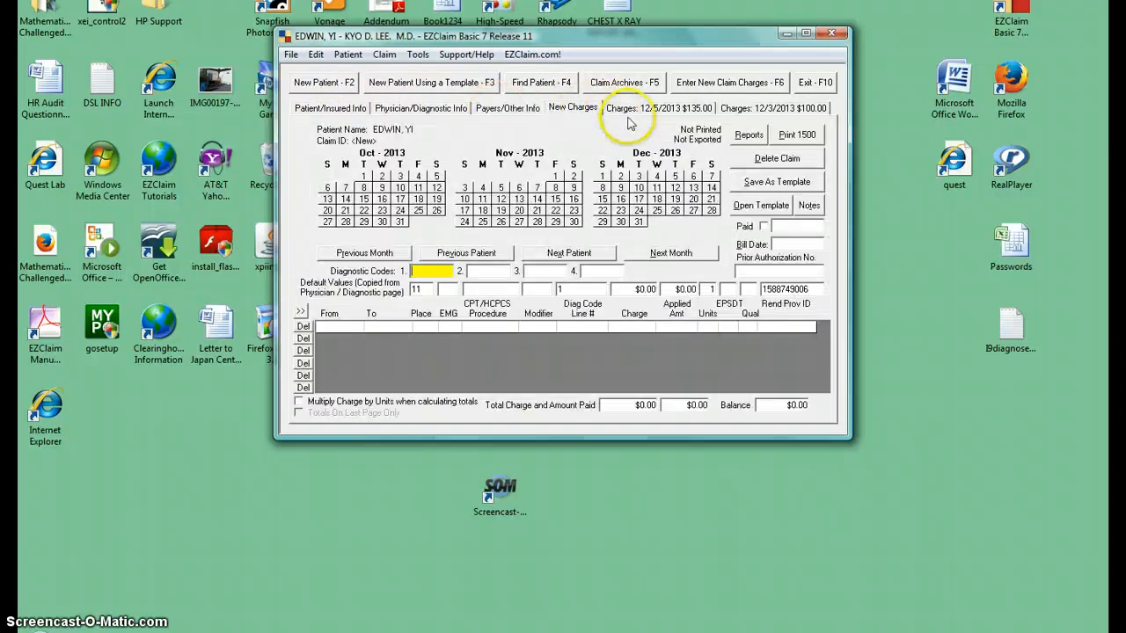
left_click(661, 107)
left_click(735, 107)
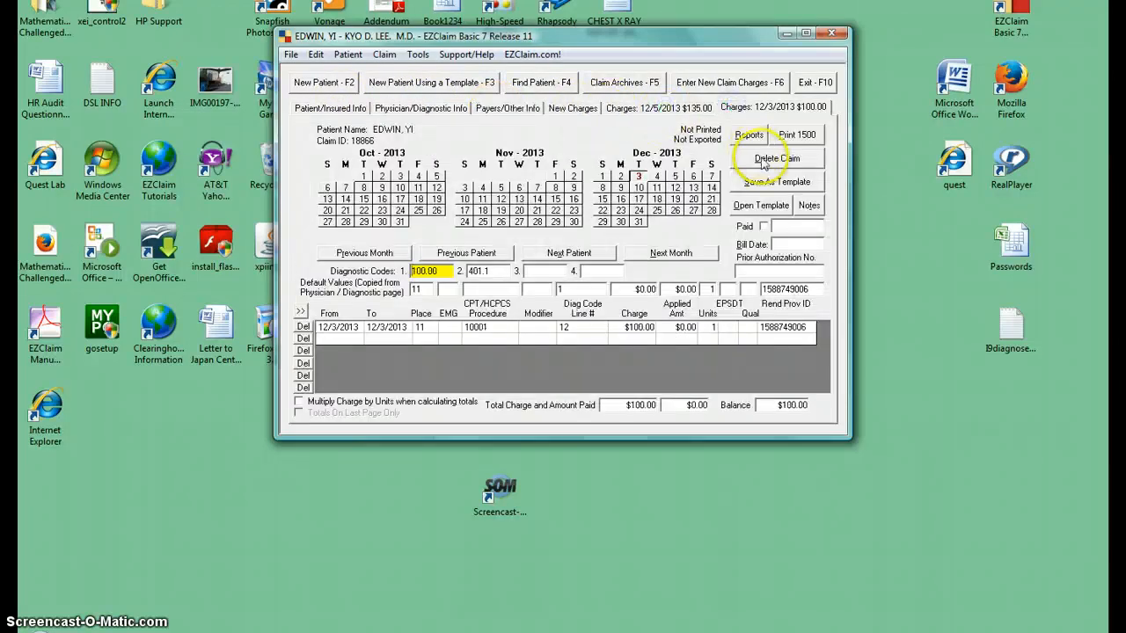
- Enter a $20.00 co-pay in the payments and adjustments of the 12/3/2013 service line
left_click(685, 327)
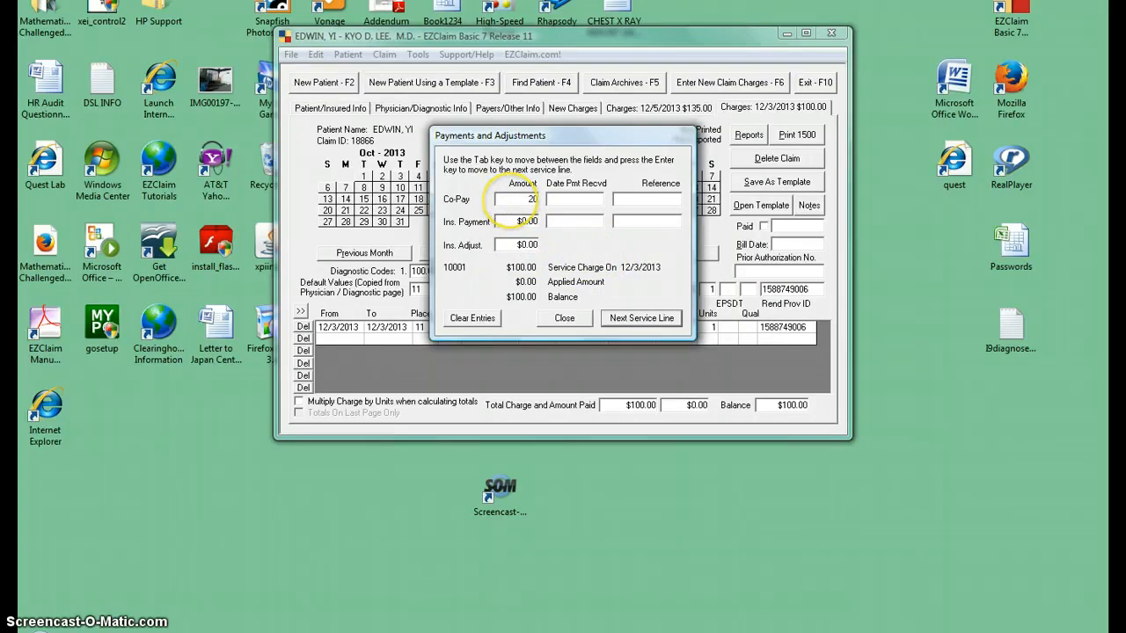
key("Tab")
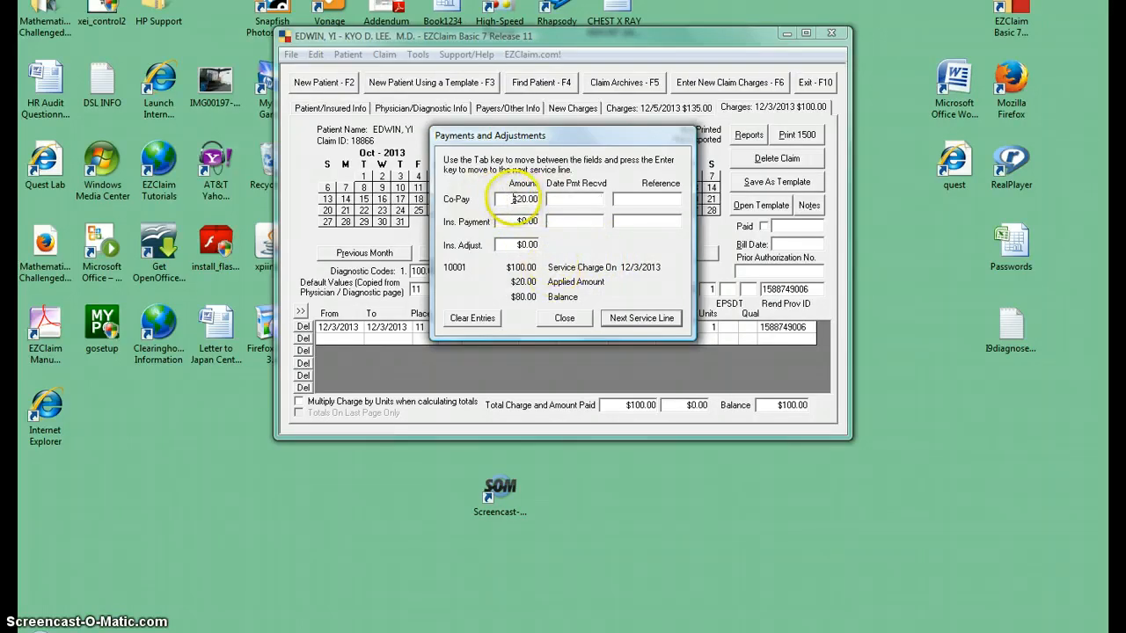
left_click_drag(514, 199, 556, 188)
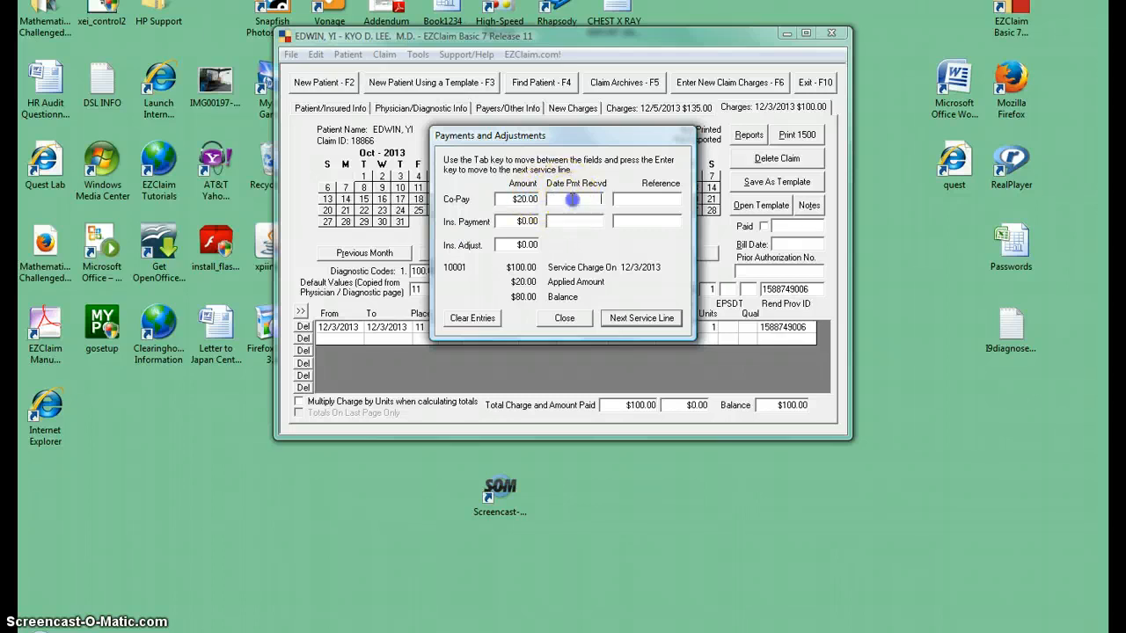
left_click(518, 198)
left_click_drag(517, 198, 574, 194)
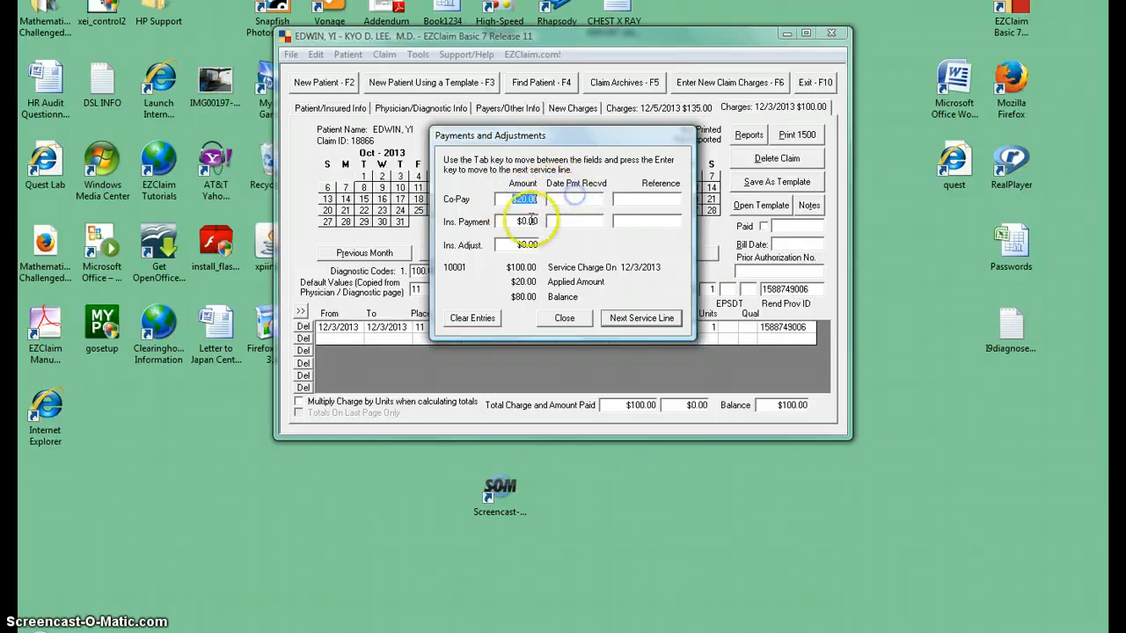
- Record an insurance payment of $98.63 received on 10/4/10 for the same service line
left_click_drag(519, 220, 550, 215)
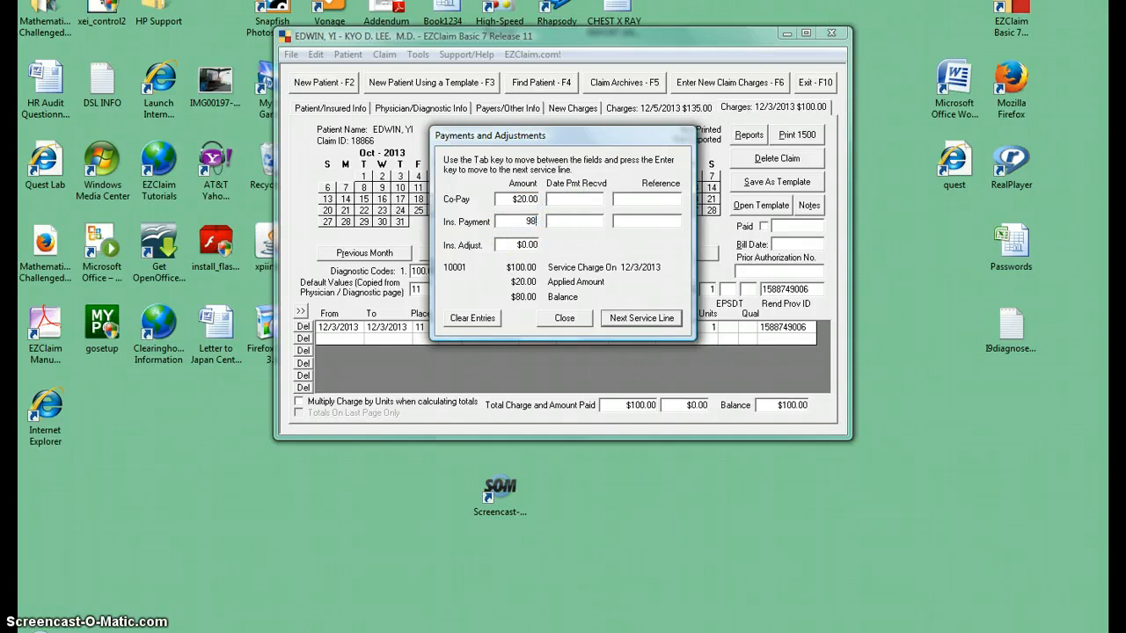
type("98.63")
left_click(576, 221)
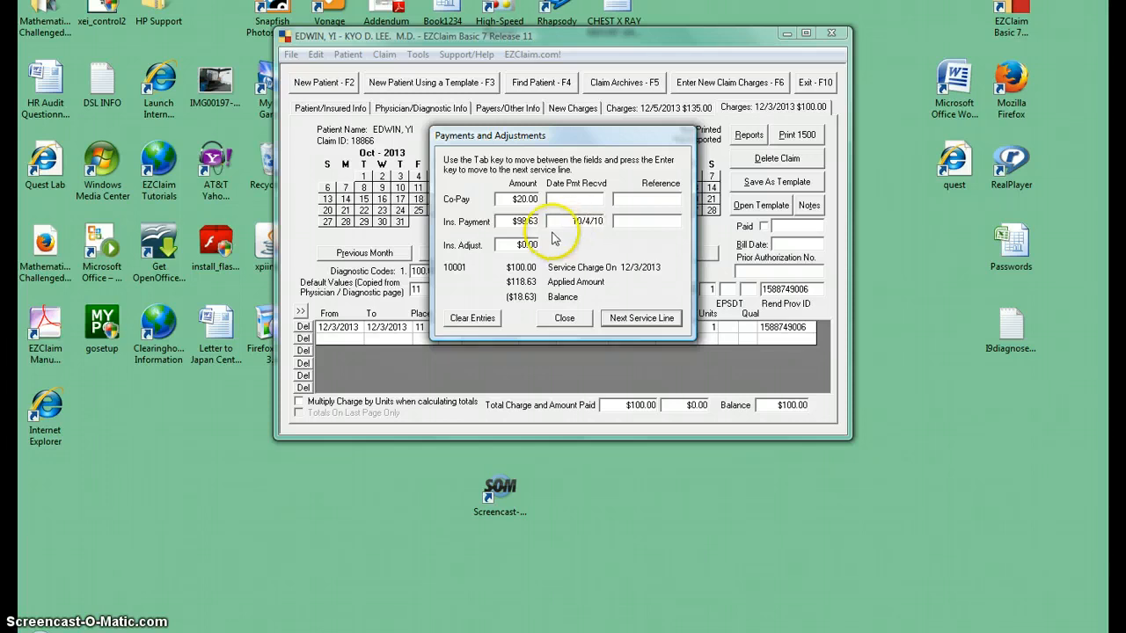
left_click(517, 244)
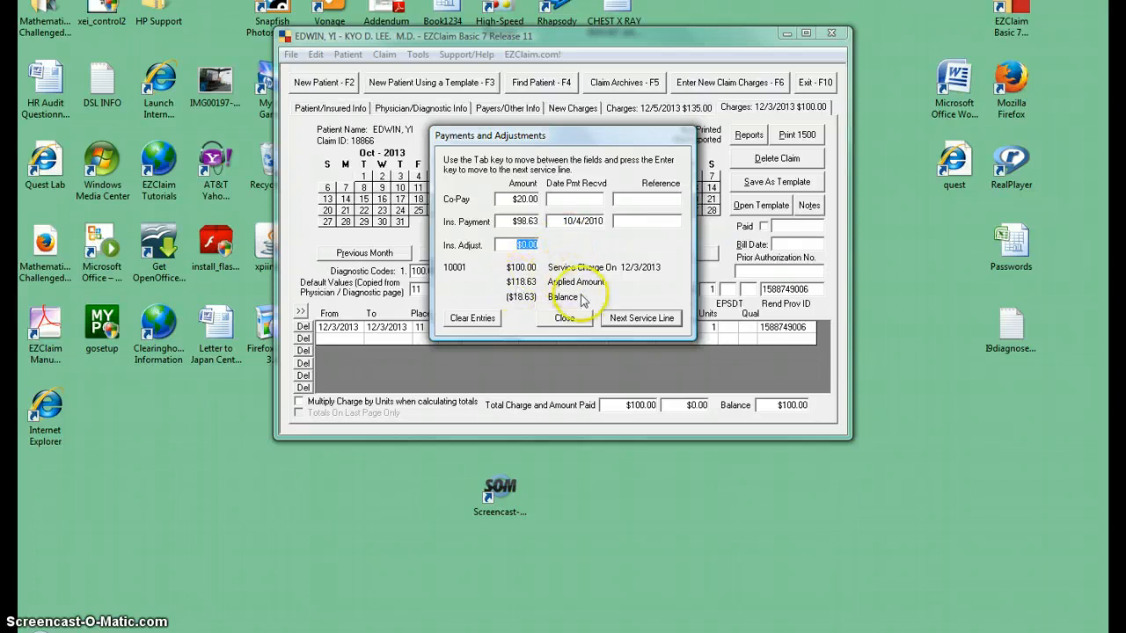
- Change the insurance payment of the 12/3/2013 service line to $68.00
left_click(509, 221)
type("6")
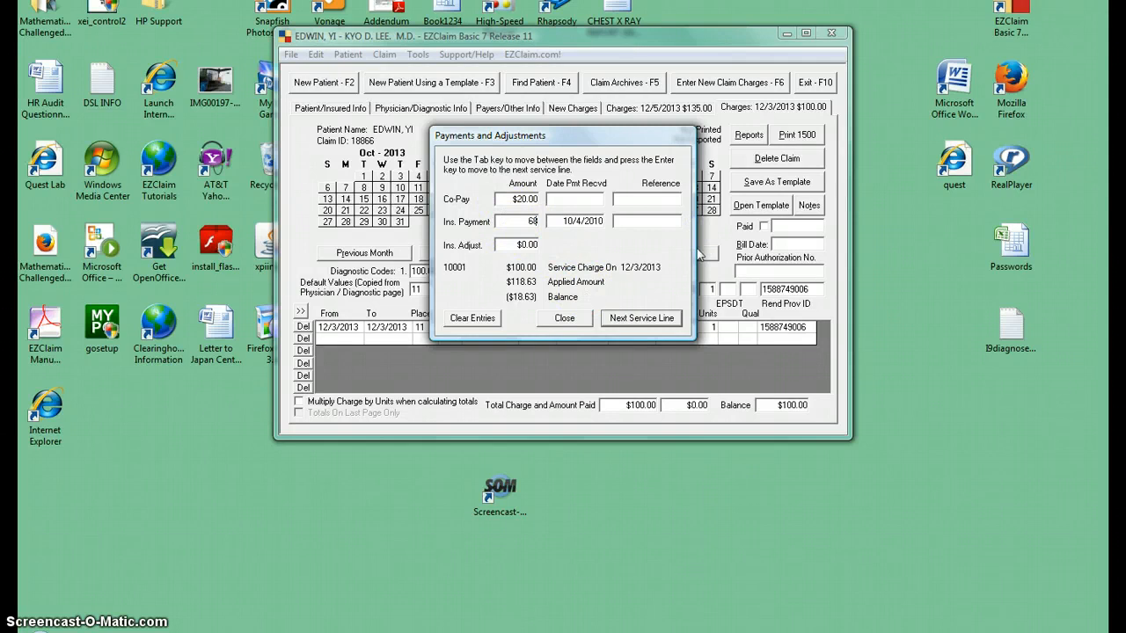
type("8")
key("Tab")
key("Tab")
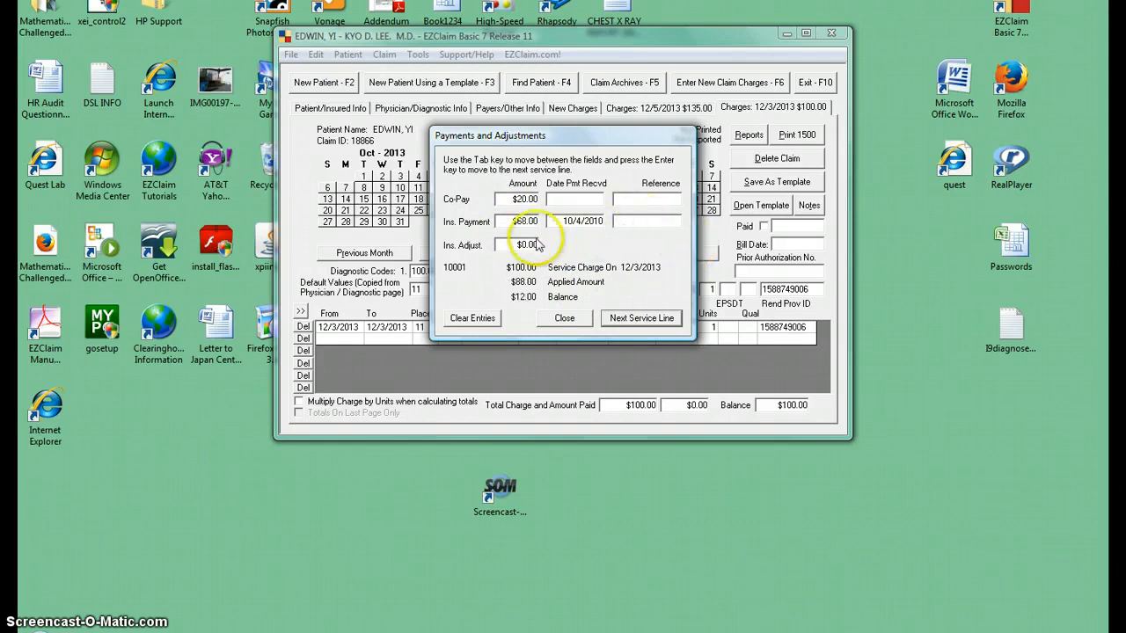
left_click(517, 199)
left_click(528, 220)
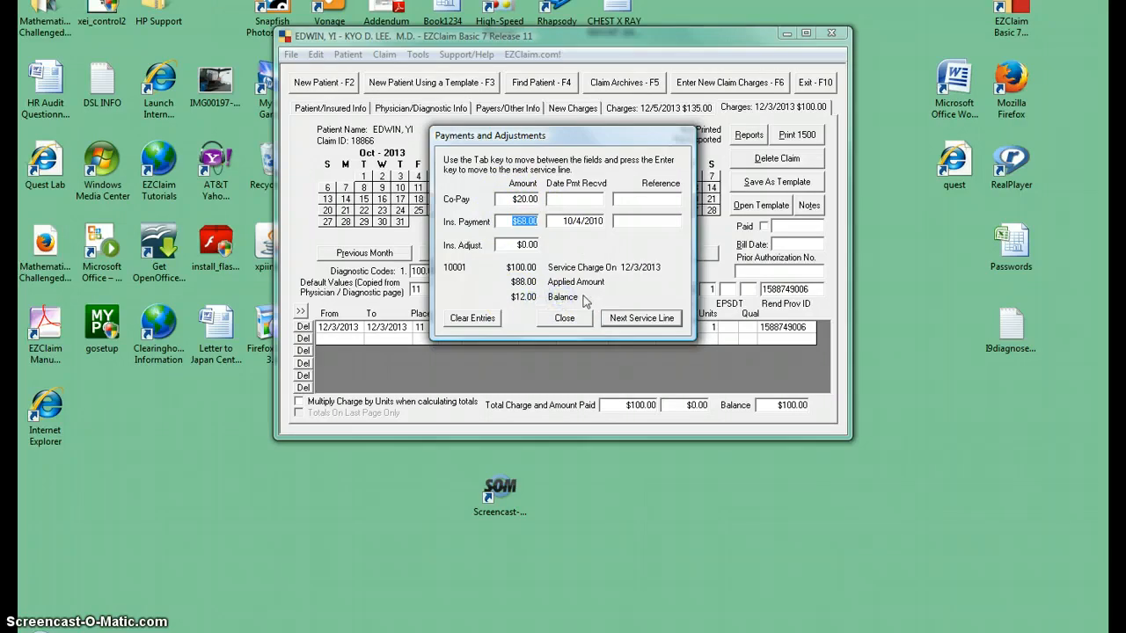
- Enter a $12.00 insurance adjustment for the 12/3/2013 service line and close the payments and adjustments
left_click(526, 244)
type("12")
left_click(505, 199)
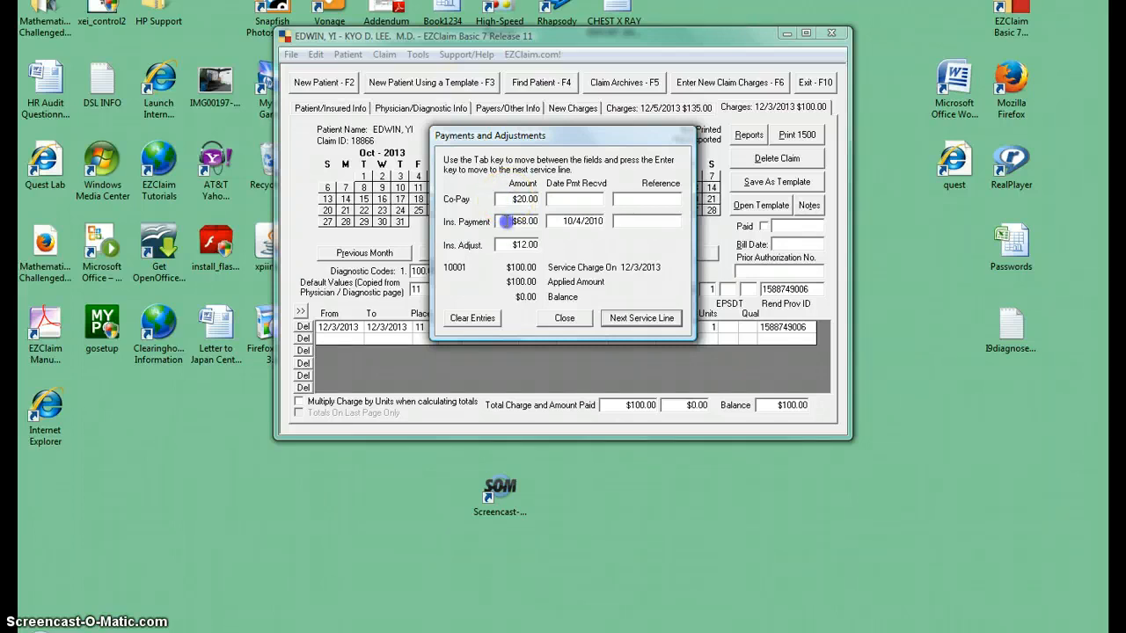
left_click(507, 221)
left_click(512, 246)
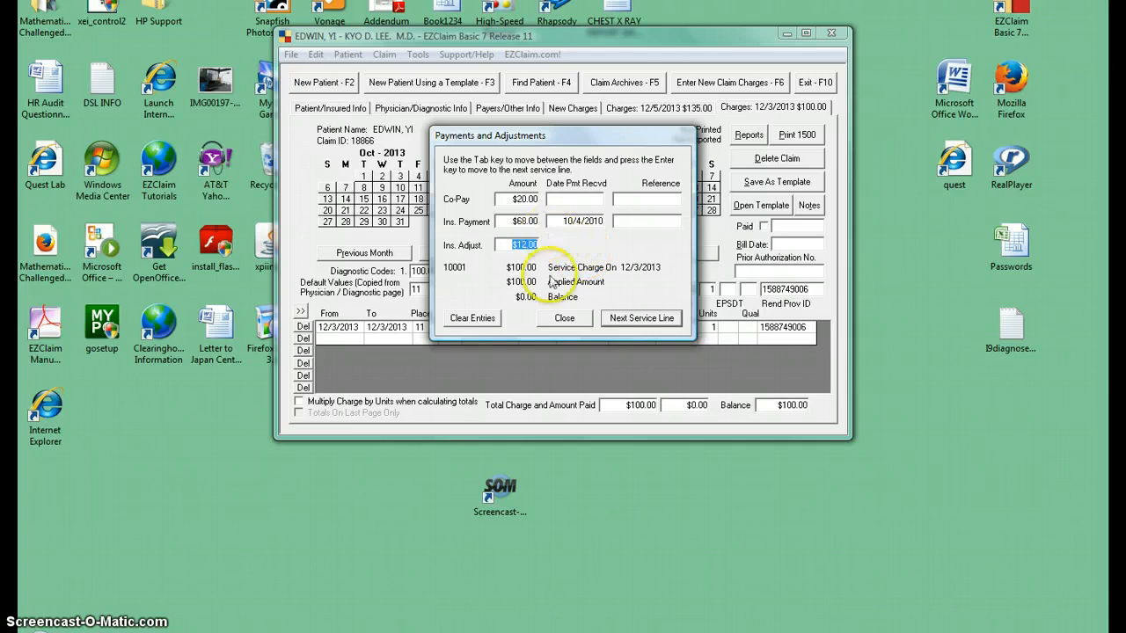
left_click(564, 318)
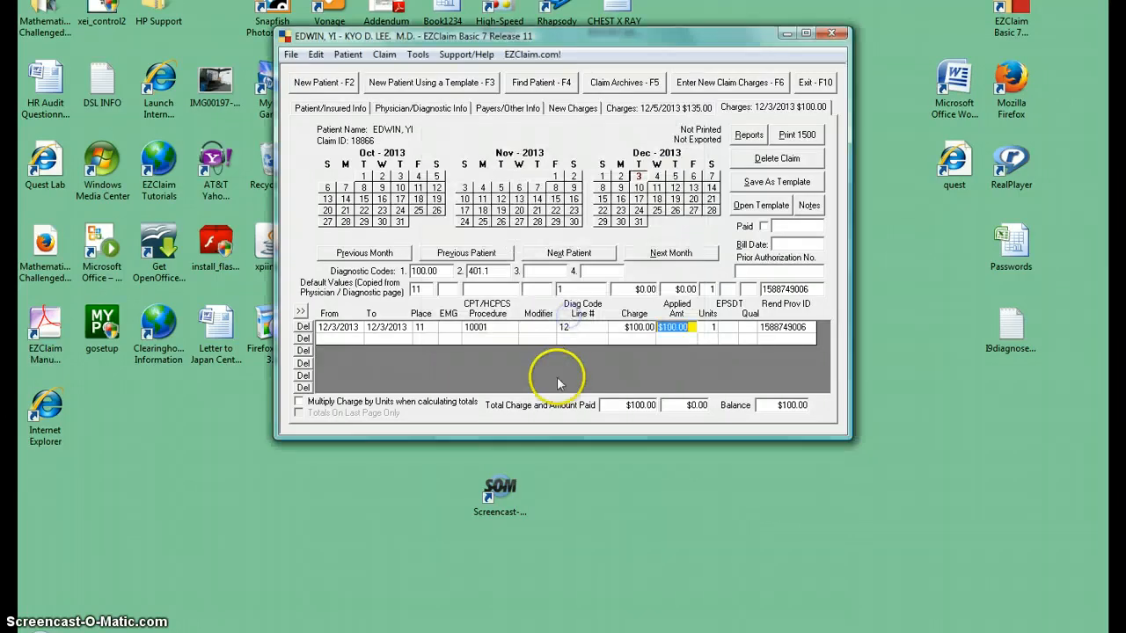
- Compare the applied amounts and balances of the 12/5/2013 and 12/3/2013 charges, ending on the 12/3/2013 charges
left_click(748, 136)
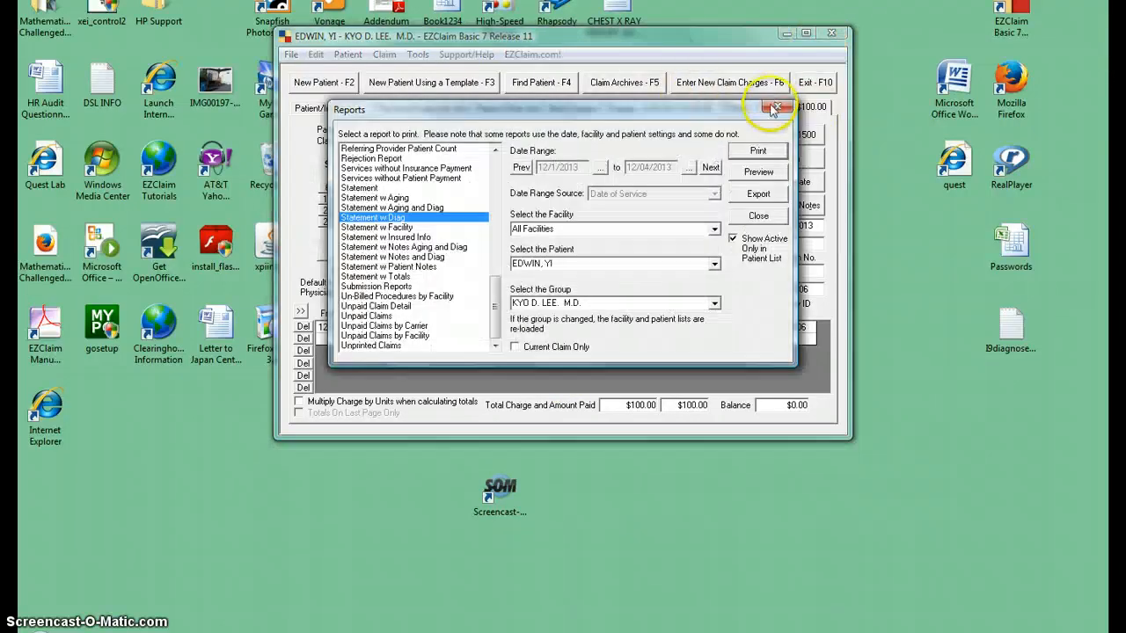
left_click(773, 106)
left_click(659, 107)
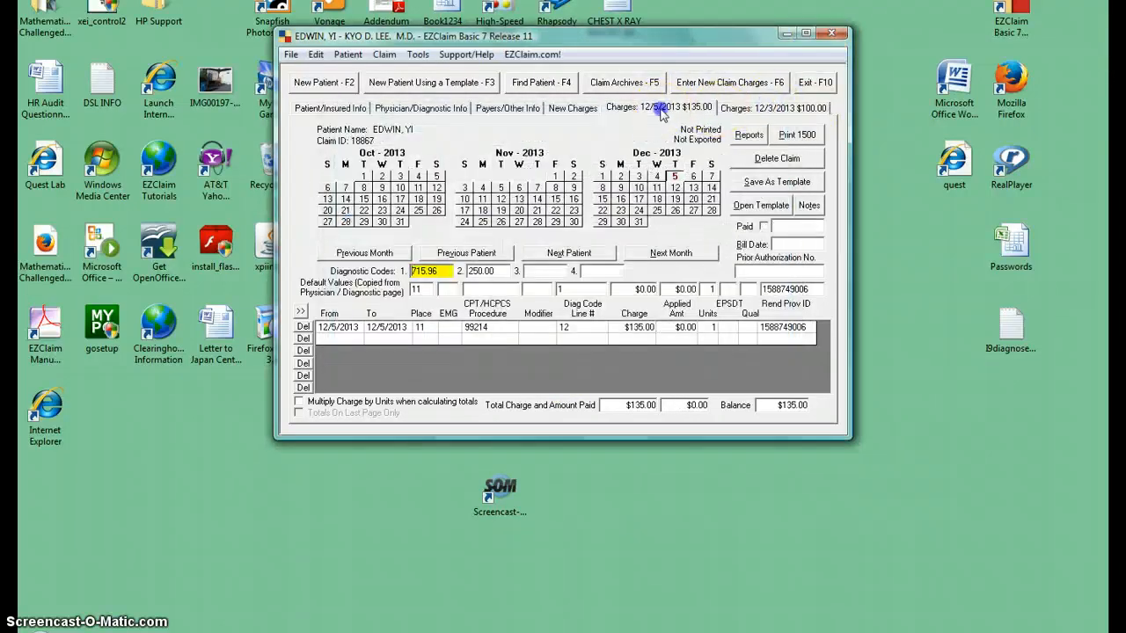
left_click(767, 107)
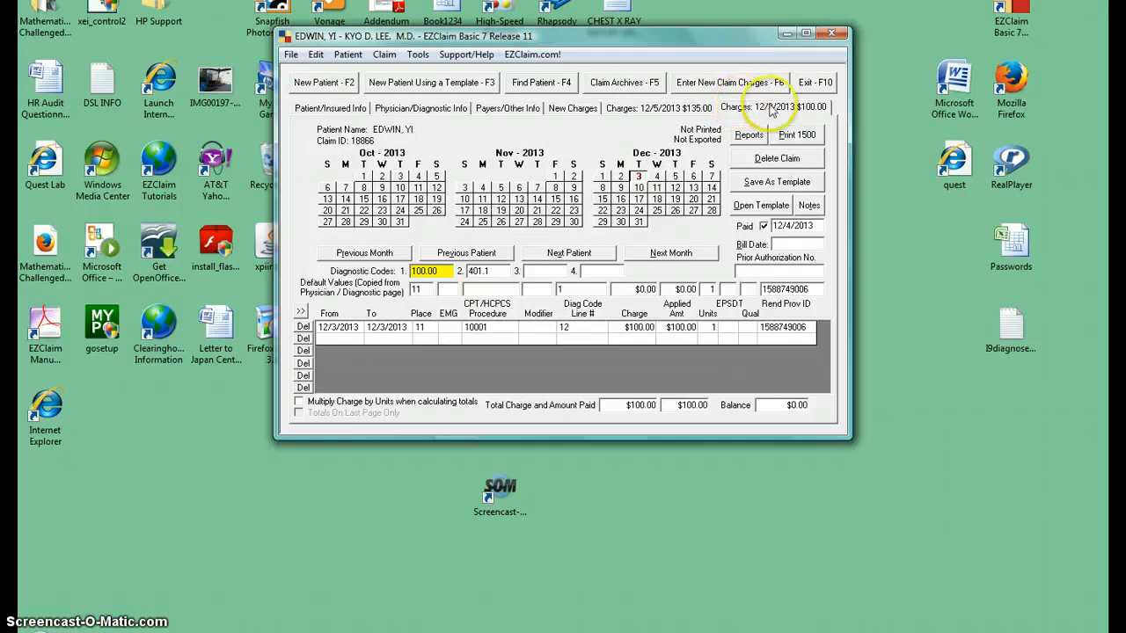
left_click(668, 106)
left_click(774, 106)
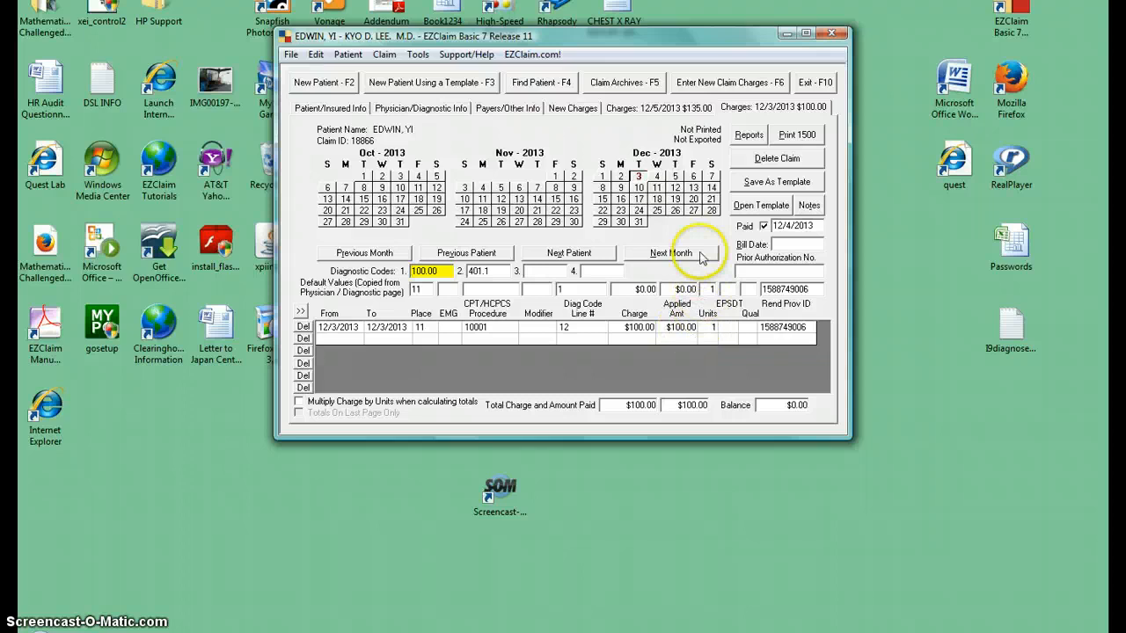
- Preview the patient's Statement w Diag report again and enlarge the preview window to show the full page width
left_click(748, 134)
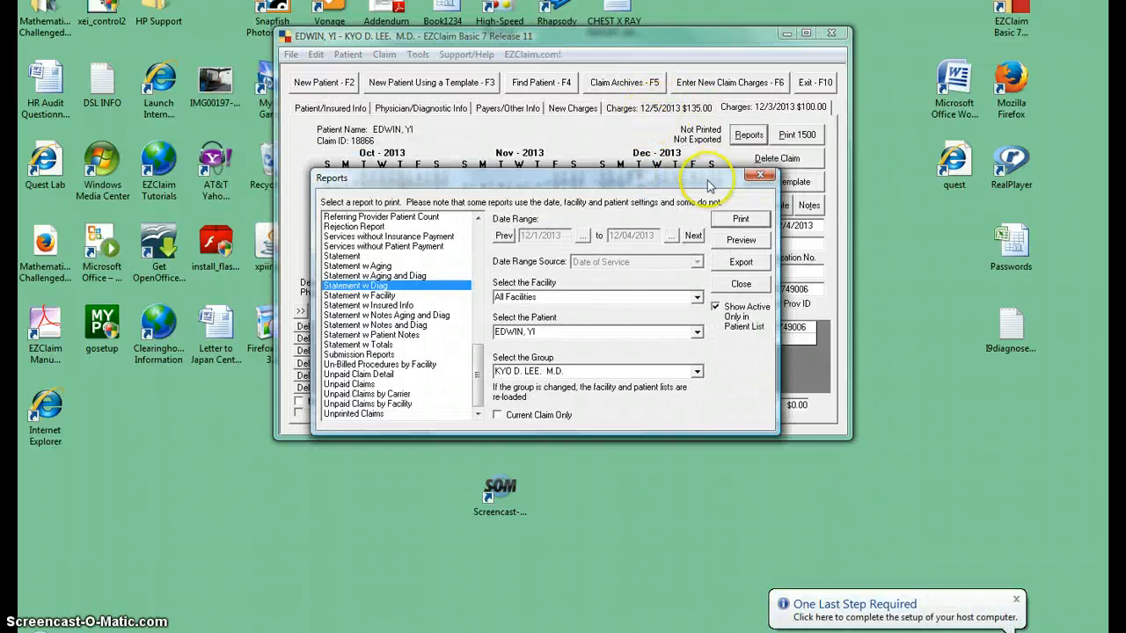
left_click(740, 239)
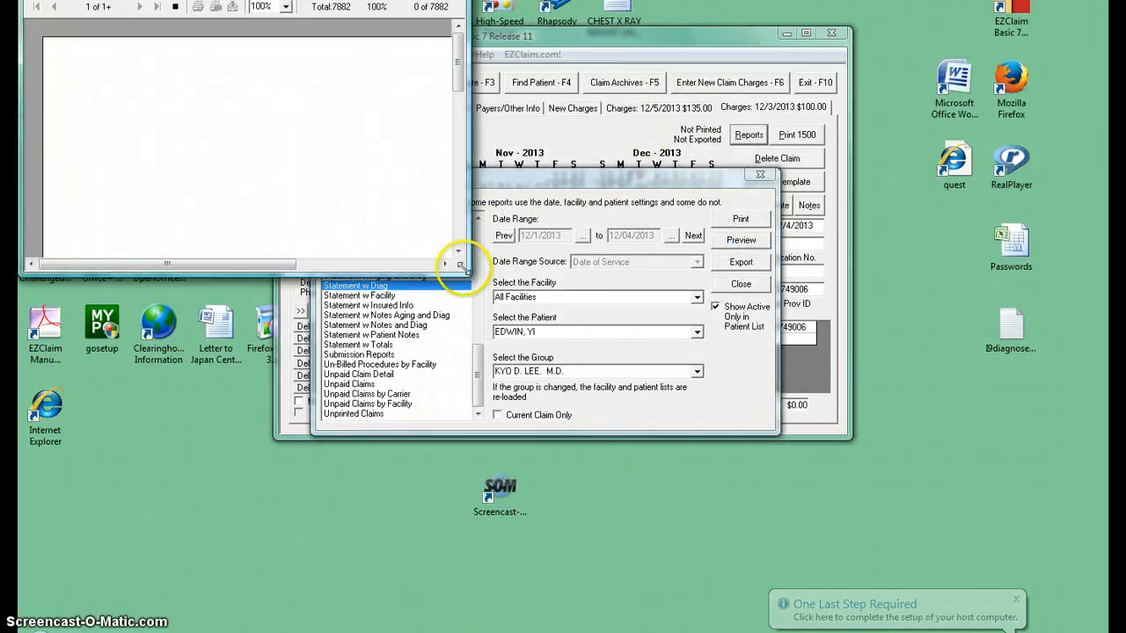
left_click_drag(466, 274, 855, 461)
left_click_drag(949, 574, 951, 588)
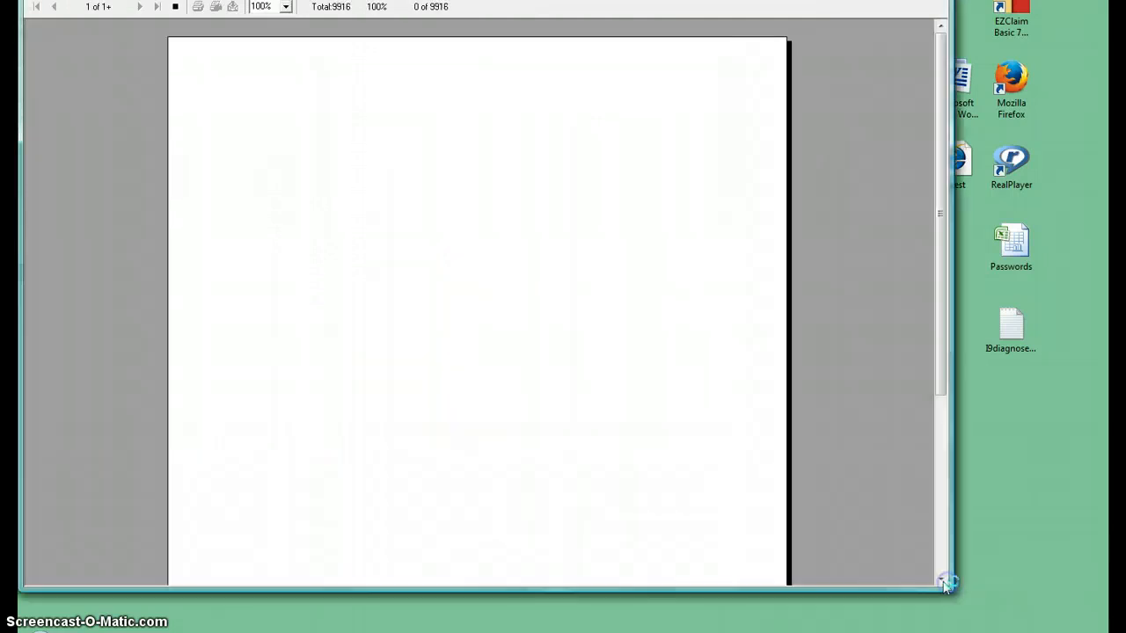
left_click(528, 206)
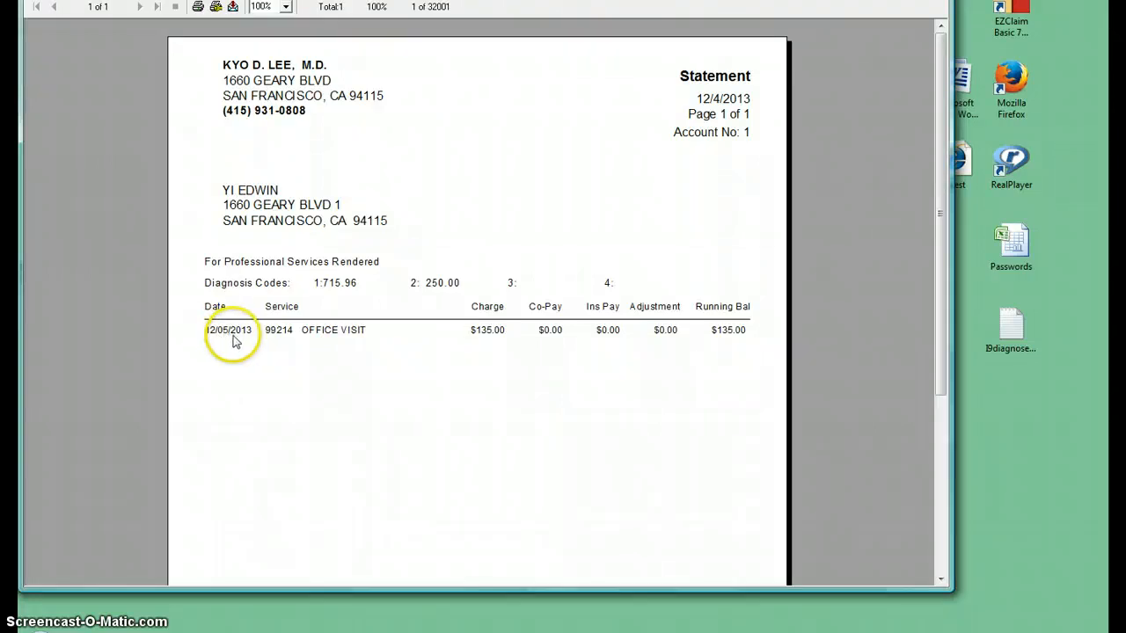
- Review the statement's service lines and the amount to pay, and close the preview and the reports window
left_click(752, 346)
left_click_drag(936, 311, 945, 495)
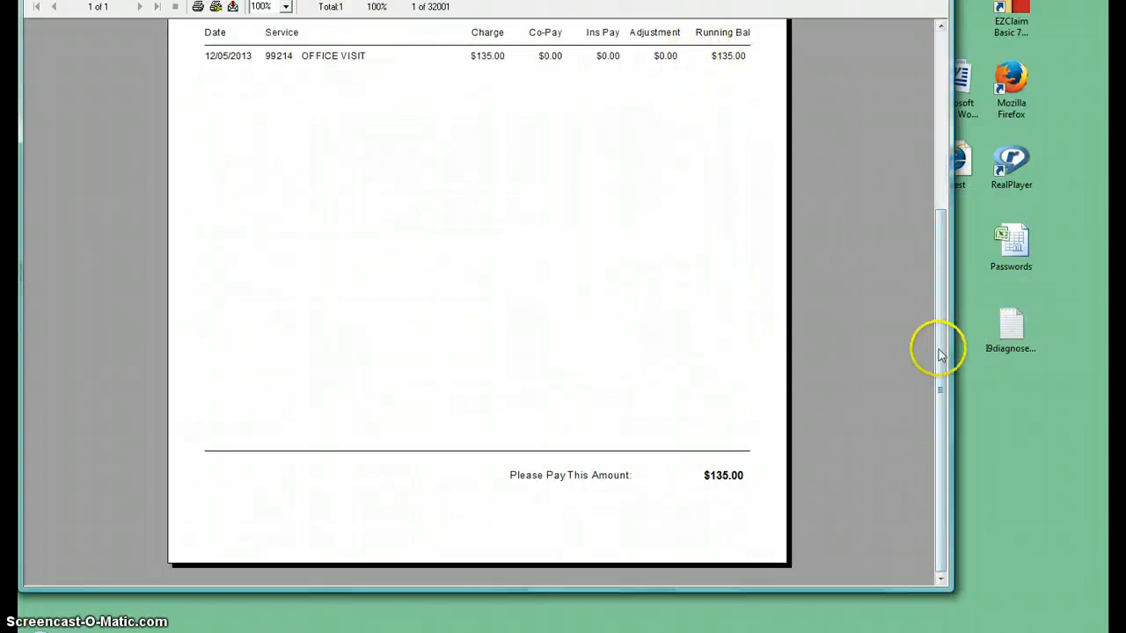
left_click_drag(938, 352, 938, 201)
left_click(436, 92)
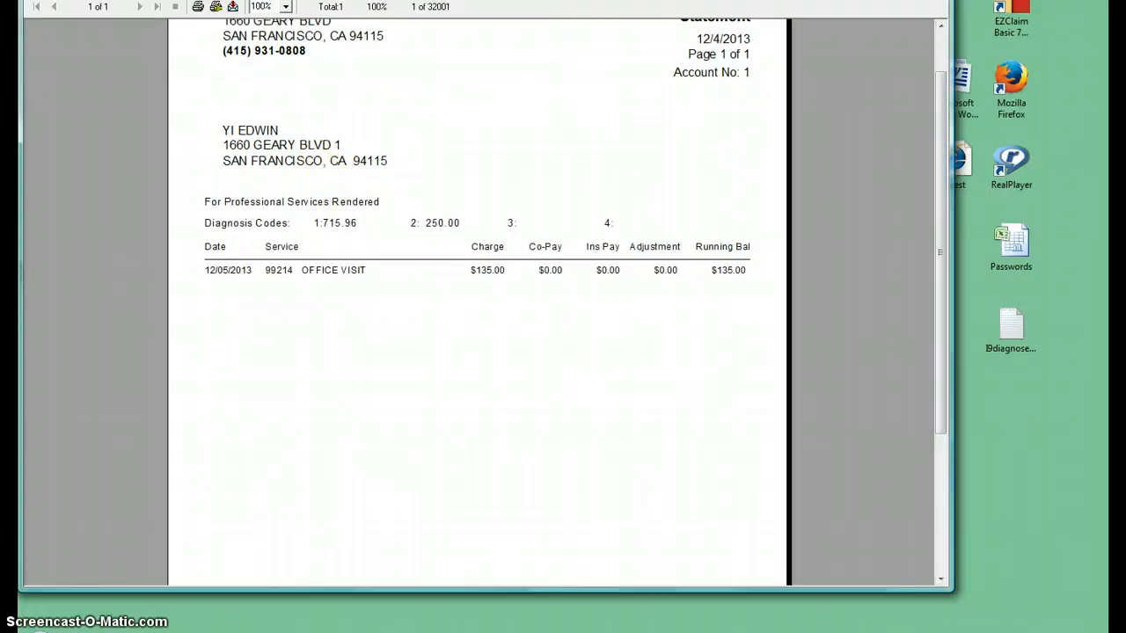
left_click(932, 1)
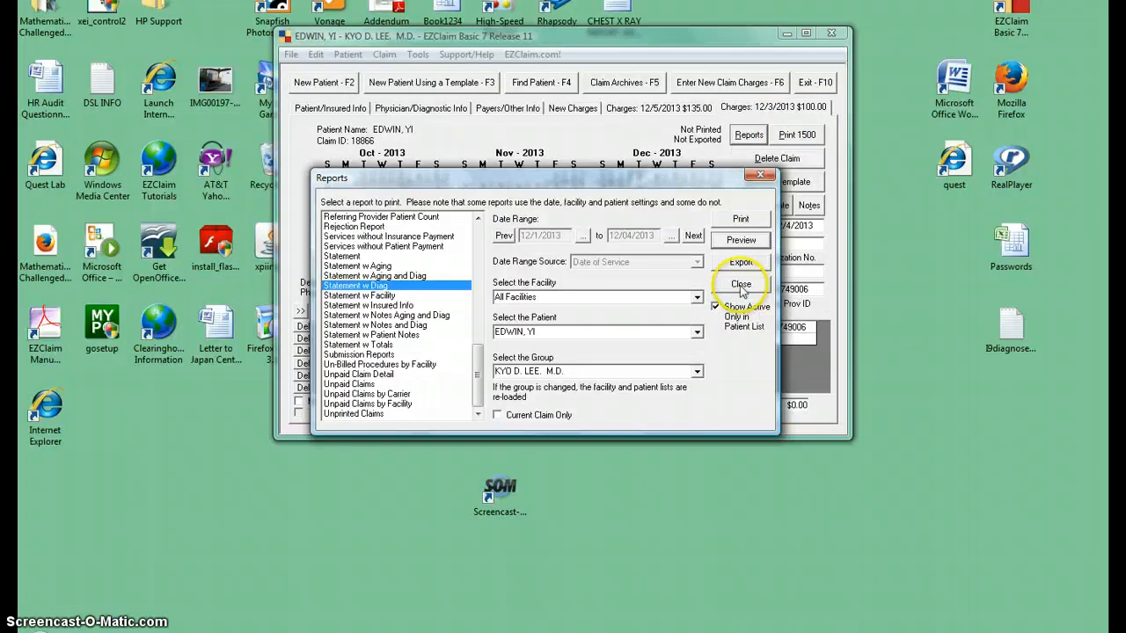
left_click(742, 286)
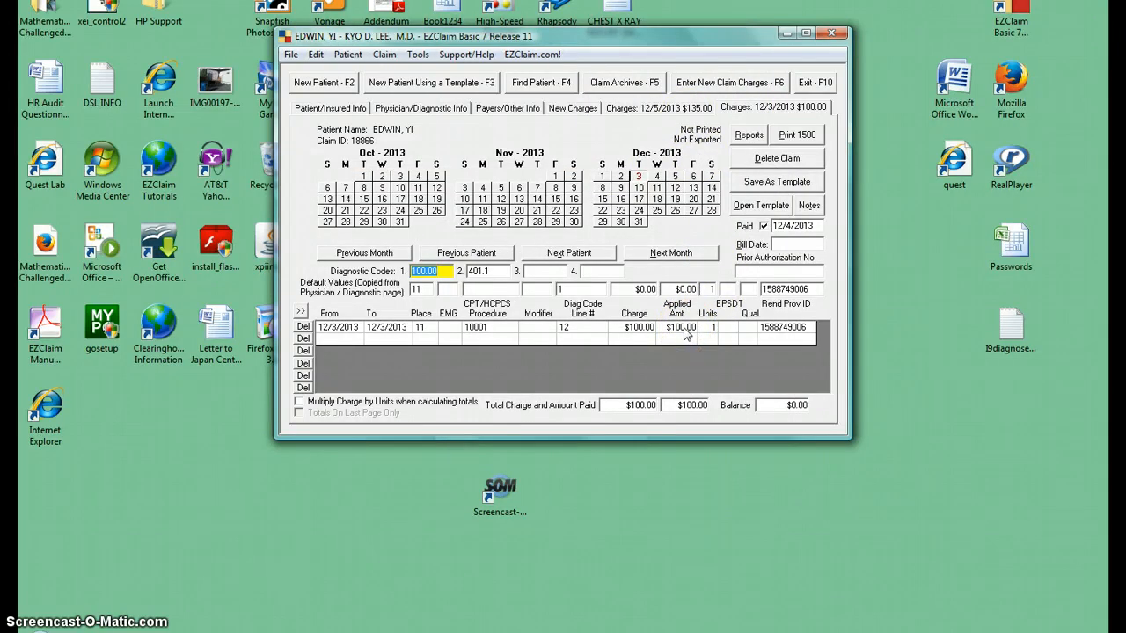
- Open the patient's 12/5/2013 charges
left_click(664, 360)
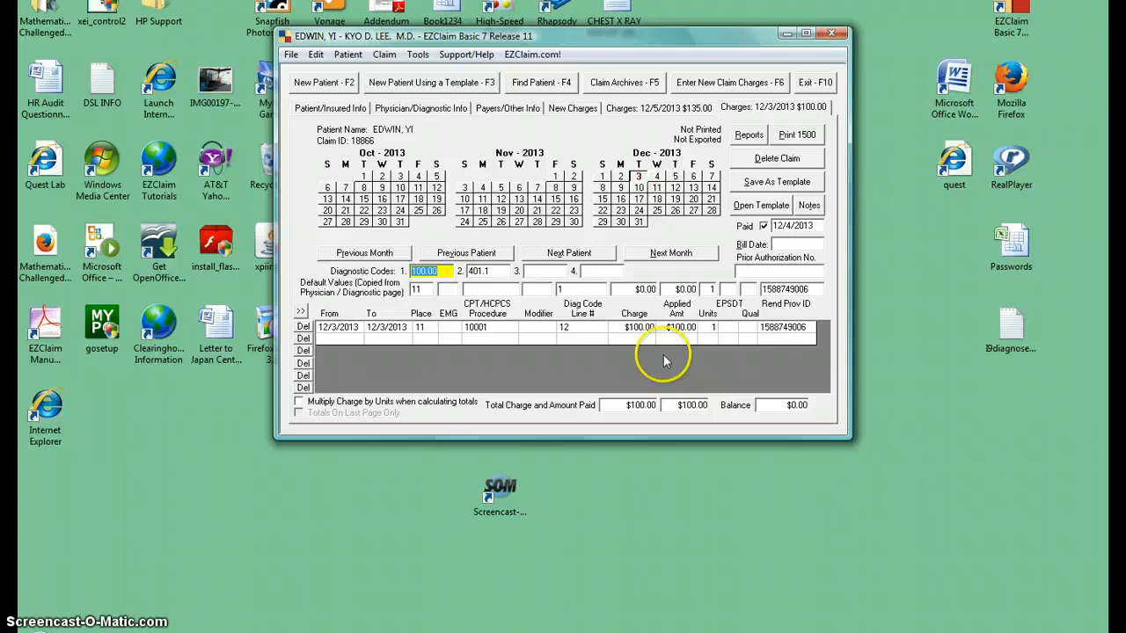
left_click(686, 99)
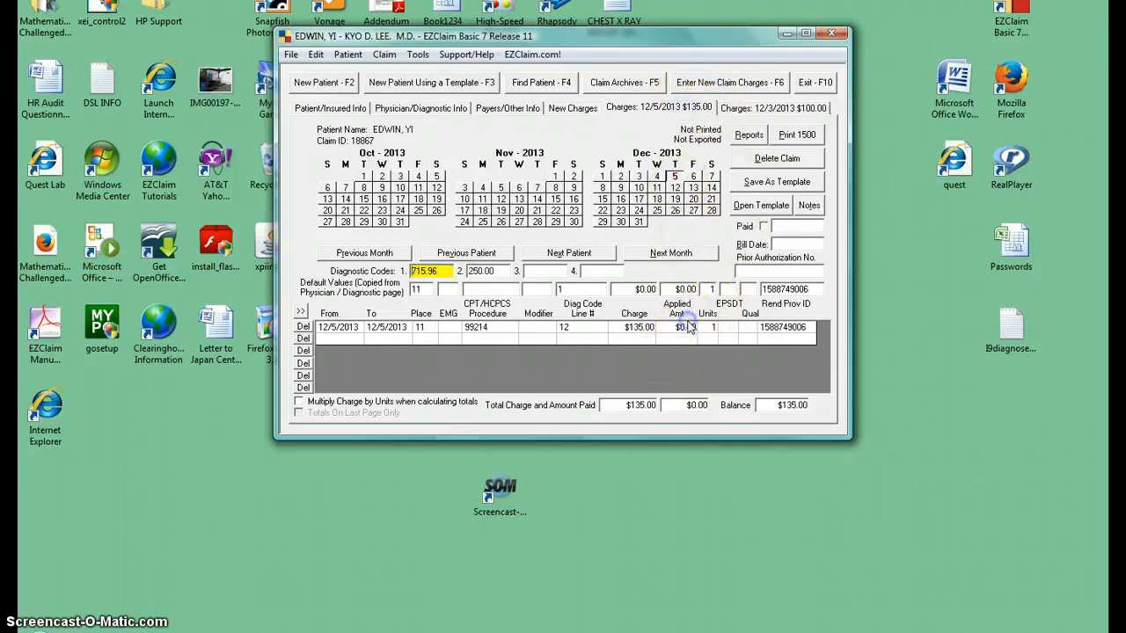